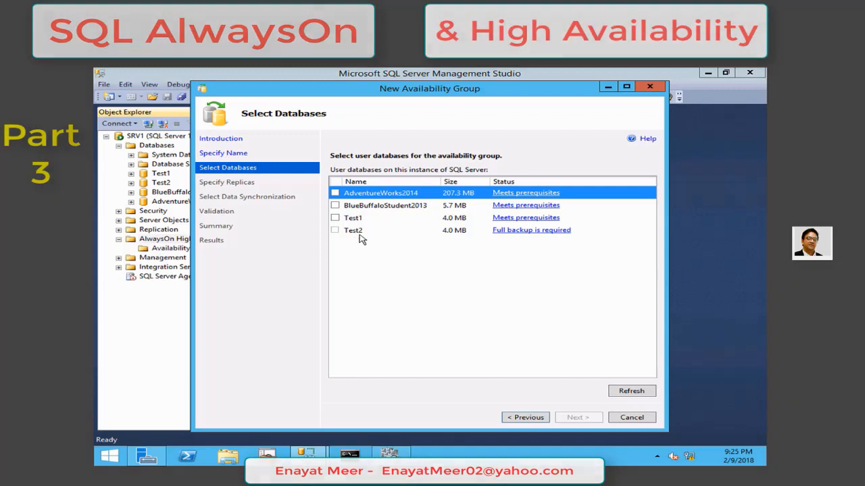
- Return to the group name page, copy the name AOHA_Group, and cancel the new availability group wizard
{"action": "left_click", "coordinate": [521, 418]}
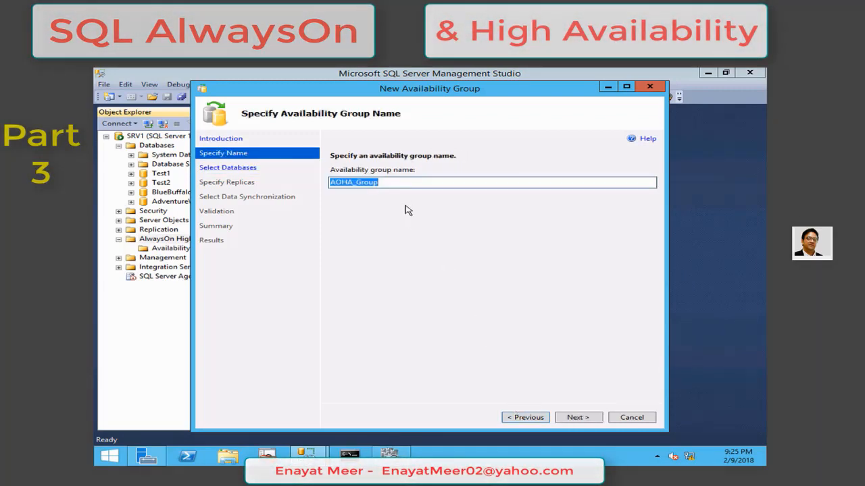
{"action": "right_click", "coordinate": [361, 185]}
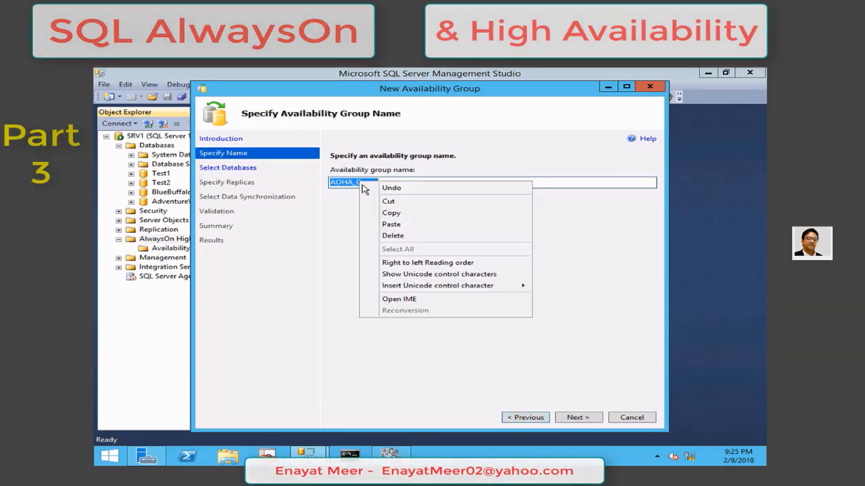
{"action": "left_click", "coordinate": [389, 213]}
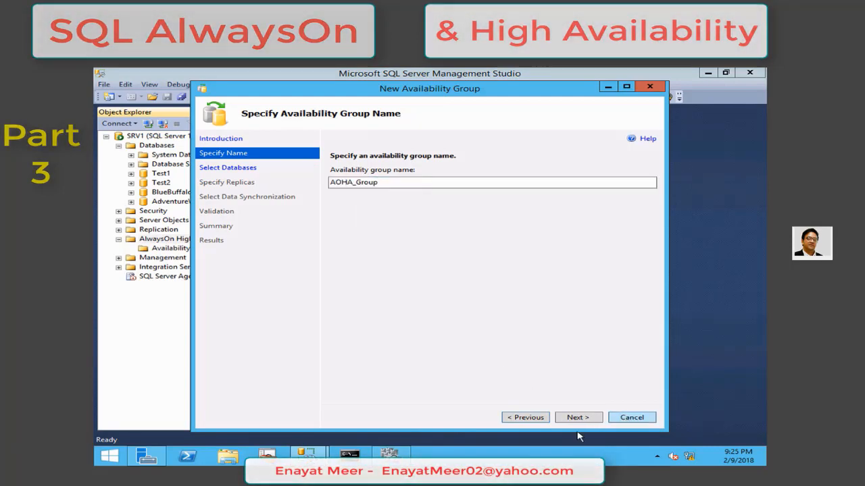
{"action": "left_click", "coordinate": [628, 418]}
{"action": "left_click", "coordinate": [489, 297]}
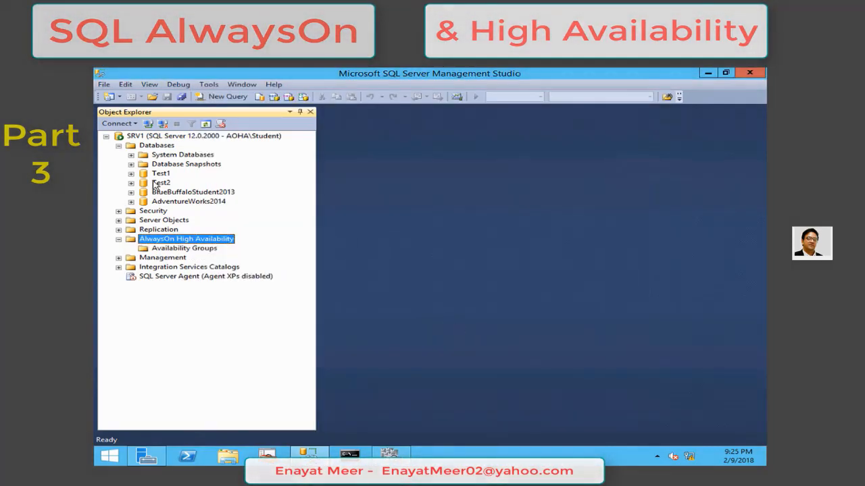
- Check the recovery model in the Test2 database's properties
{"action": "right_click", "coordinate": [161, 185]}
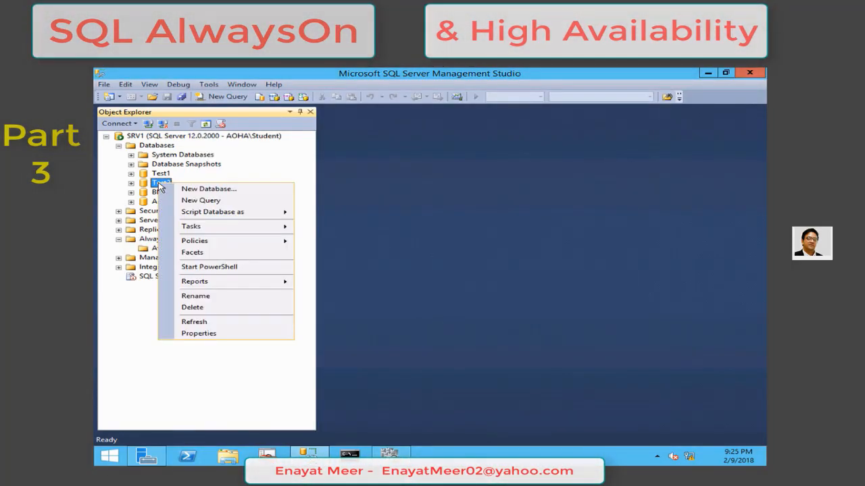
{"action": "left_click", "coordinate": [234, 337]}
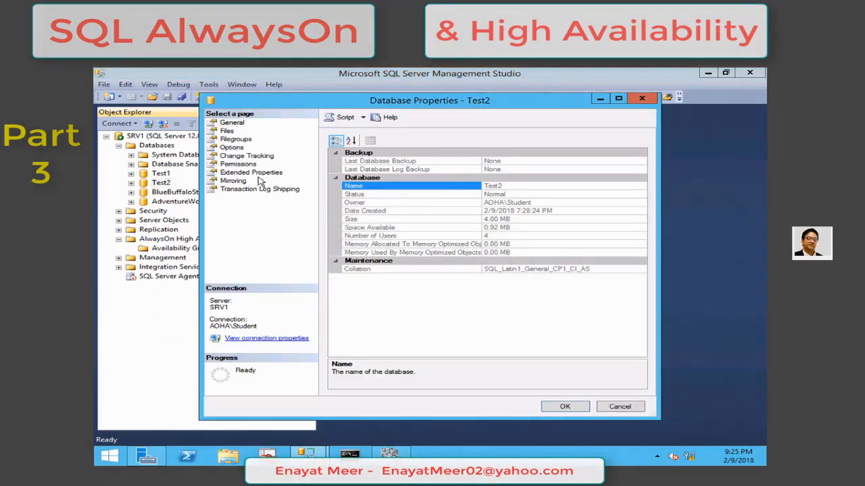
{"action": "left_click", "coordinate": [233, 148]}
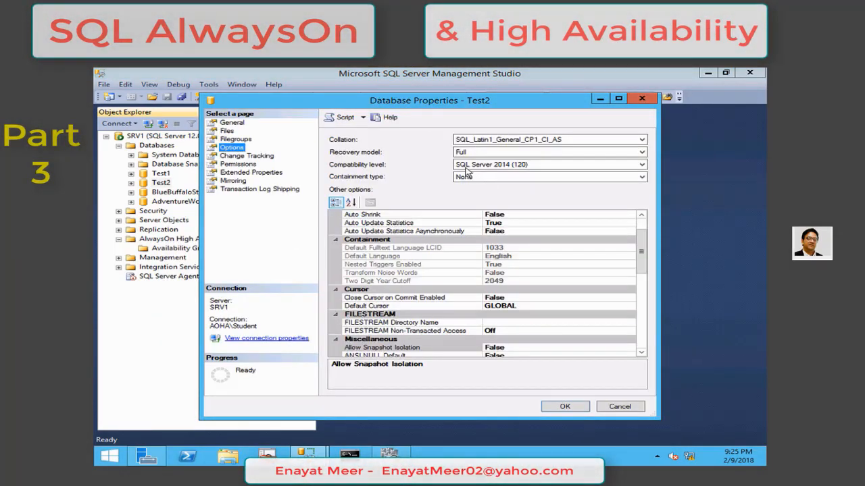
{"action": "left_click", "coordinate": [565, 406]}
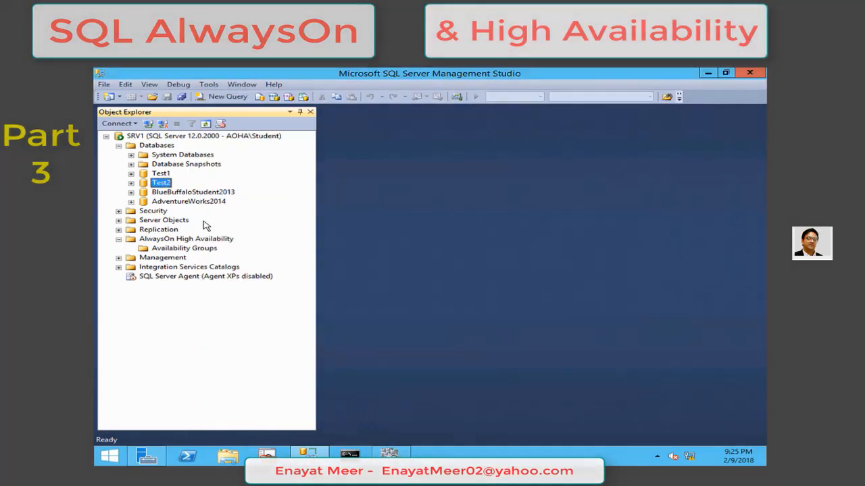
- Make a full backup of the Test2 database to disk as Test2.bak in the default backup folder
{"action": "right_click", "coordinate": [162, 183]}
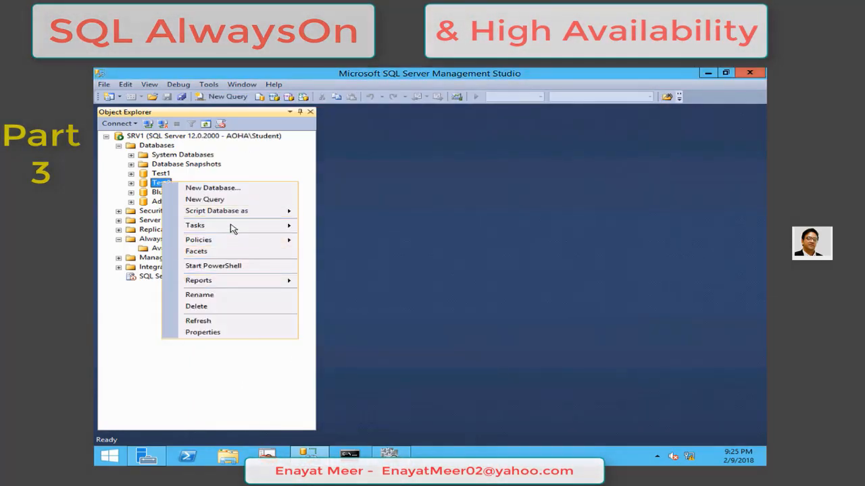
{"action": "mouse_move", "coordinate": [231, 228]}
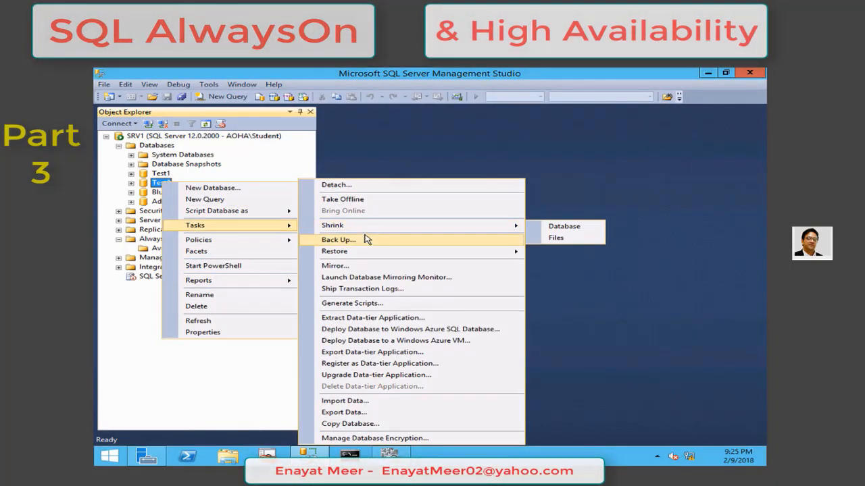
{"action": "left_click", "coordinate": [372, 245]}
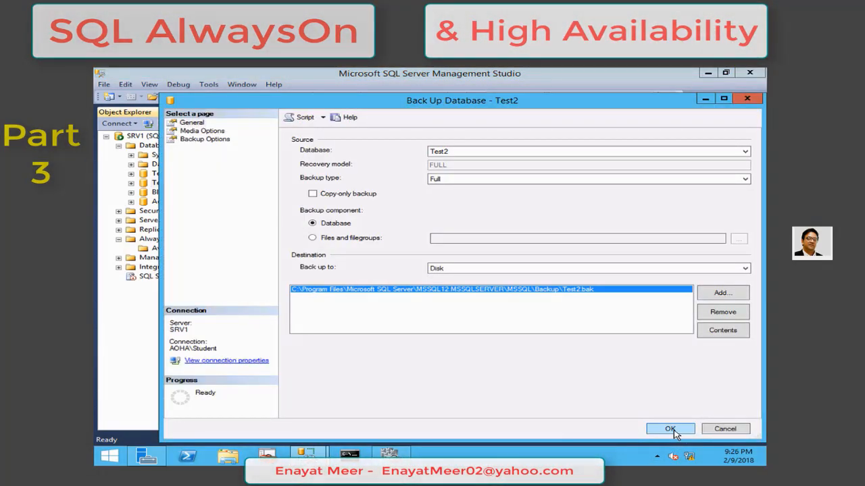
{"action": "left_click", "coordinate": [672, 430]}
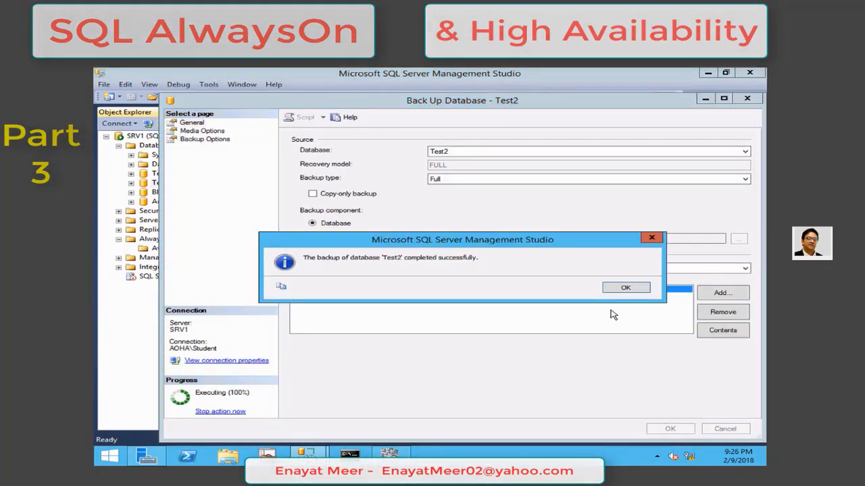
{"action": "left_click", "coordinate": [626, 288]}
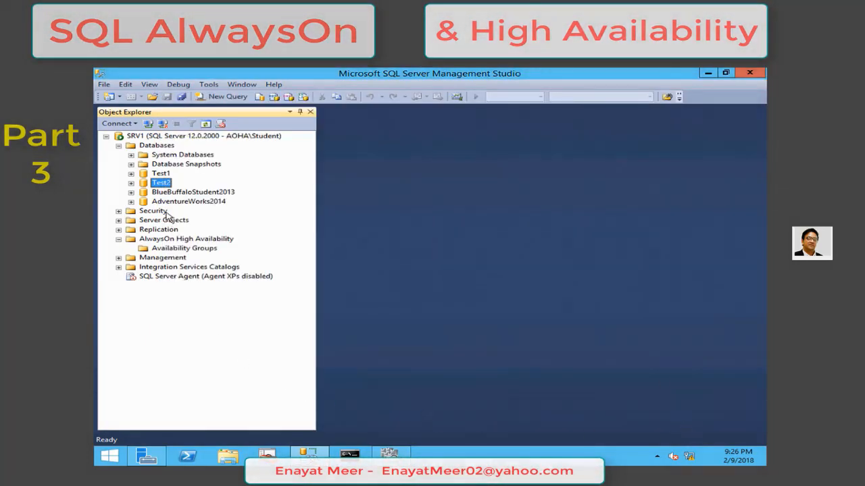
- Start a new availability group from AlwaysOn High Availability, name it AOHA_Group, and continue to the database selection
{"action": "left_click", "coordinate": [177, 241]}
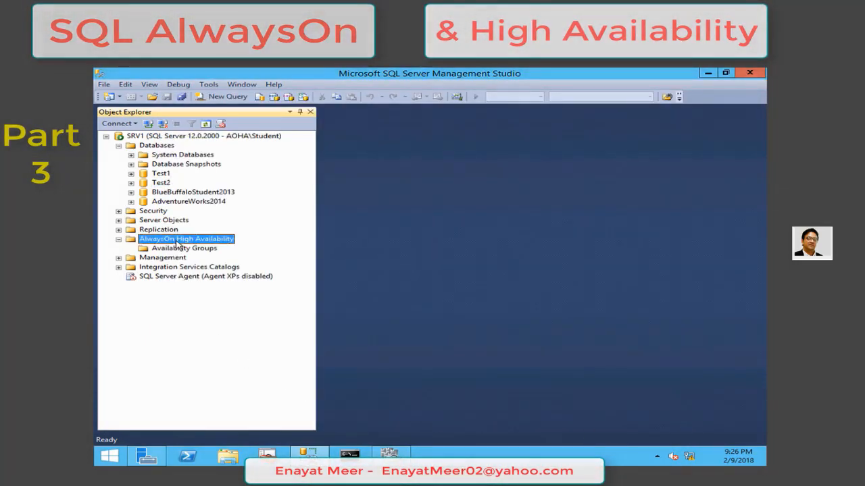
{"action": "right_click", "coordinate": [177, 241]}
{"action": "left_click", "coordinate": [203, 248]}
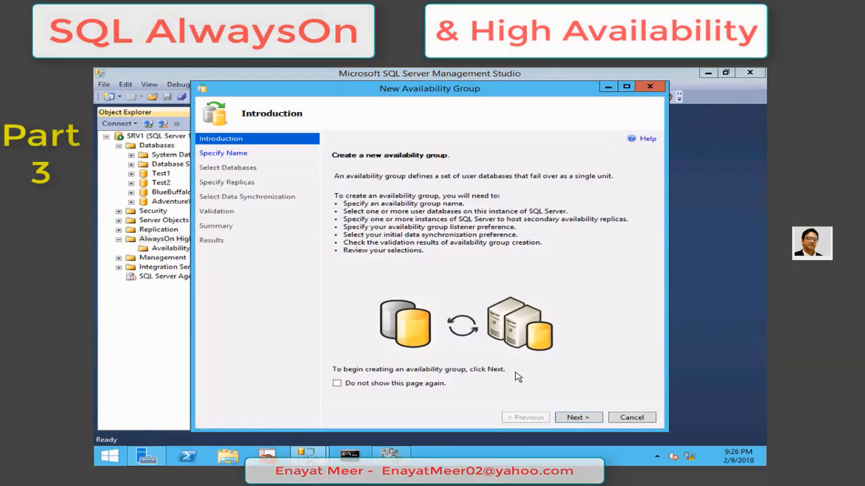
{"action": "left_click", "coordinate": [576, 417]}
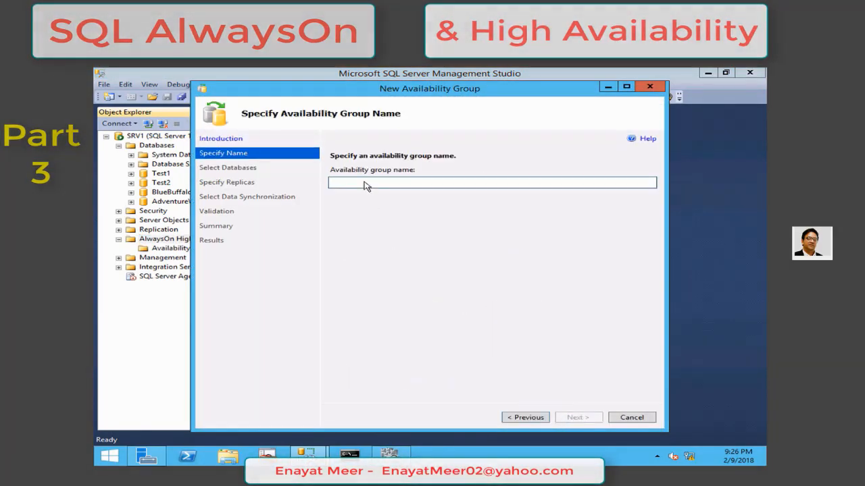
{"action": "right_click", "coordinate": [363, 184]}
{"action": "left_click", "coordinate": [392, 224]}
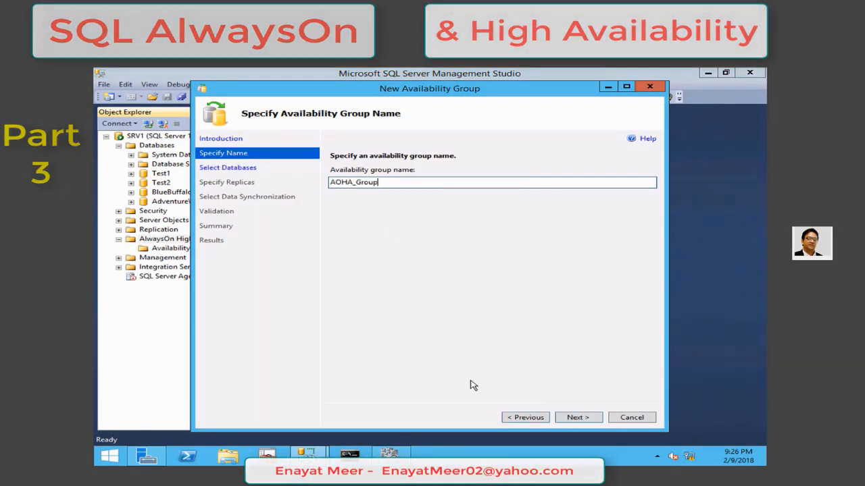
{"action": "left_click", "coordinate": [579, 417]}
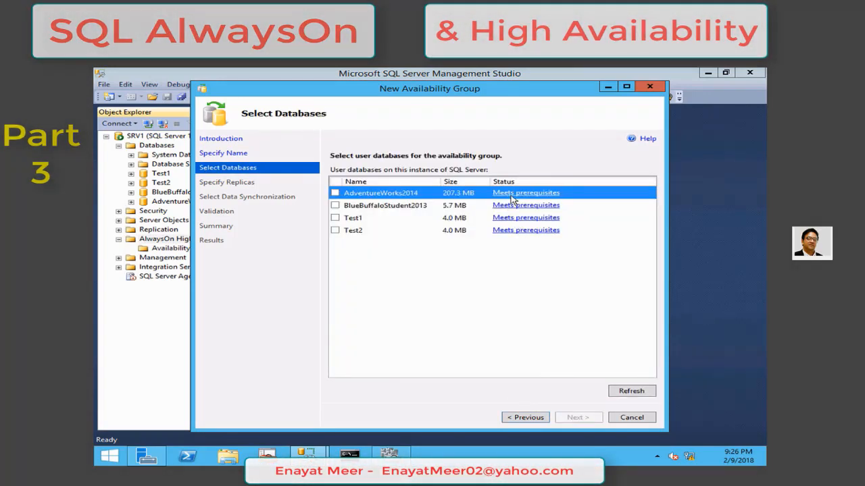
- Check Test2's prerequisite status, and include AdventureWorks2014, BlueBuffaloStudent2013 and Test1 in the availability group
{"action": "left_click", "coordinate": [523, 231]}
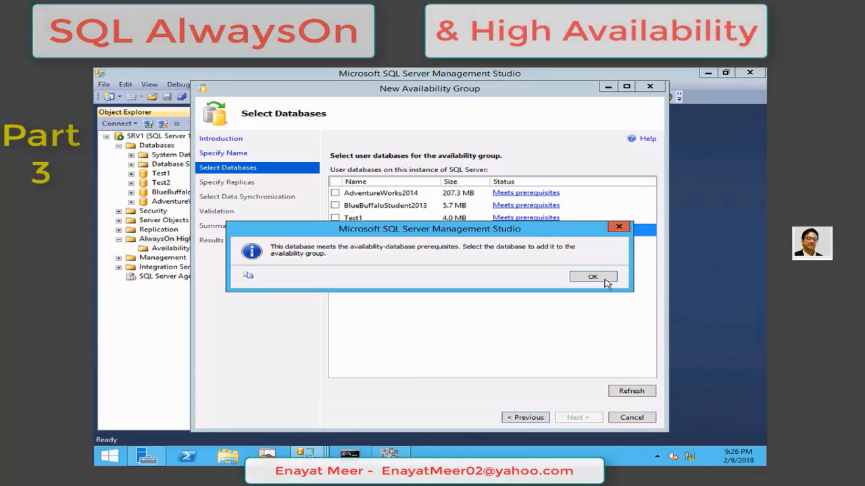
{"action": "left_click", "coordinate": [597, 280]}
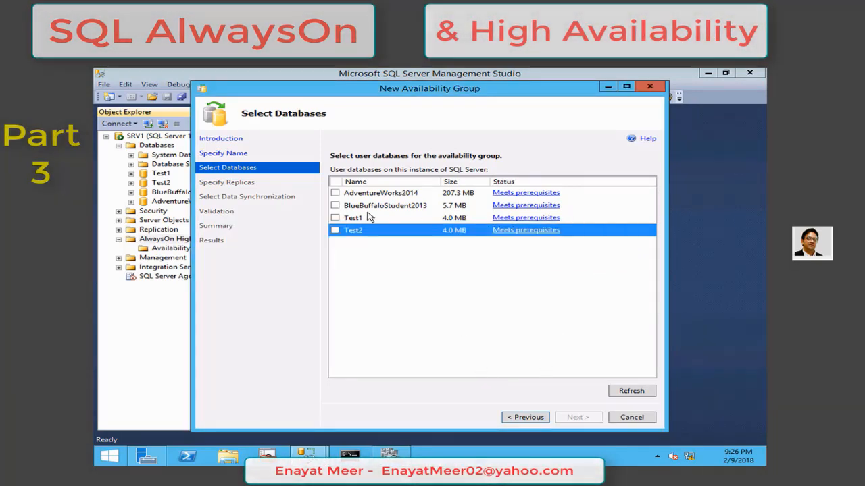
{"action": "left_click", "coordinate": [335, 193]}
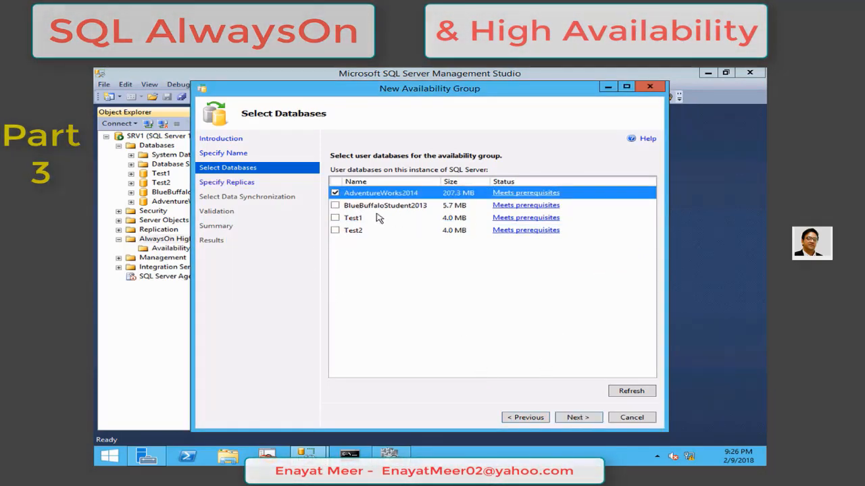
{"action": "left_click", "coordinate": [335, 205]}
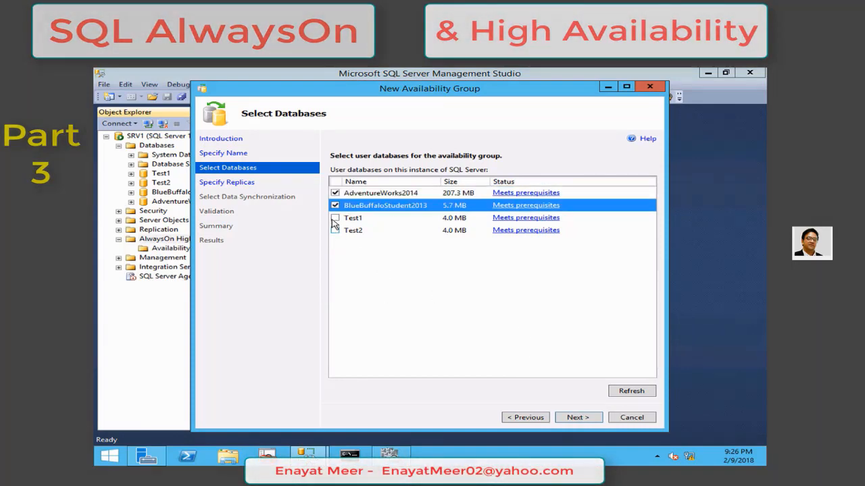
{"action": "left_click", "coordinate": [335, 218]}
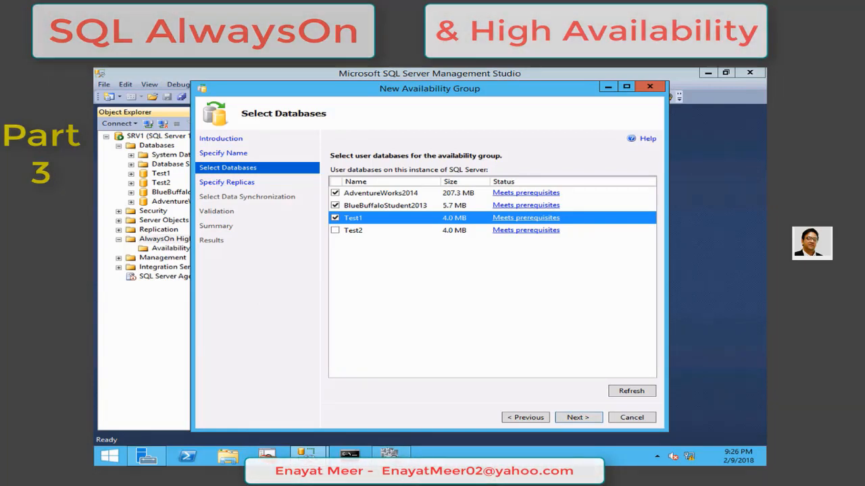
{"action": "left_click", "coordinate": [577, 418]}
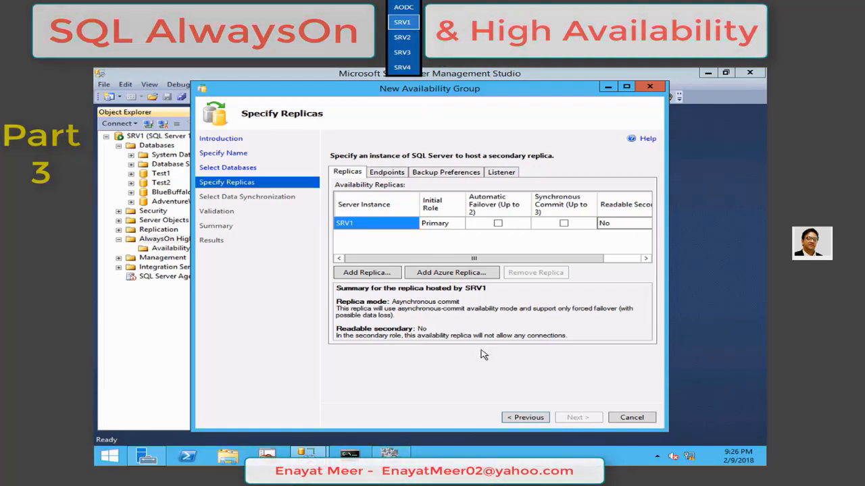
- Add server SRV2 as a secondary replica of the availability group and select its entry among the replicas
{"action": "left_click_drag", "start_coordinate": [557, 262], "coordinate": [651, 265]}
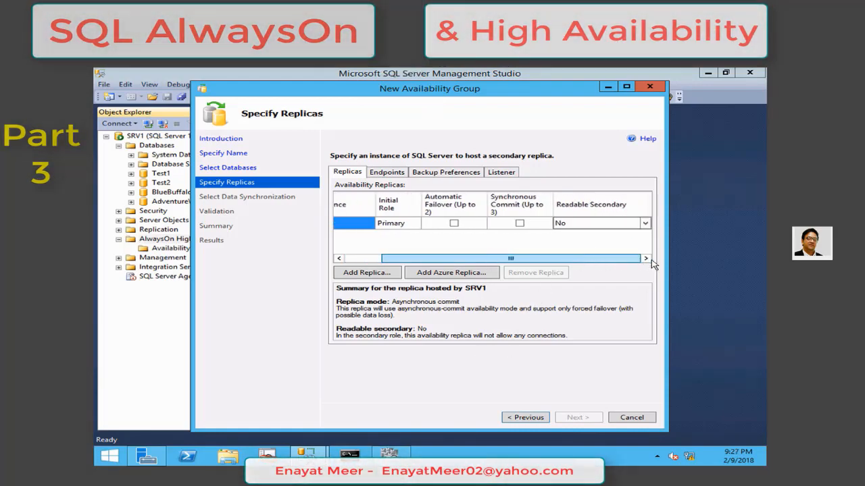
{"action": "left_click_drag", "start_coordinate": [573, 266], "coordinate": [395, 262]}
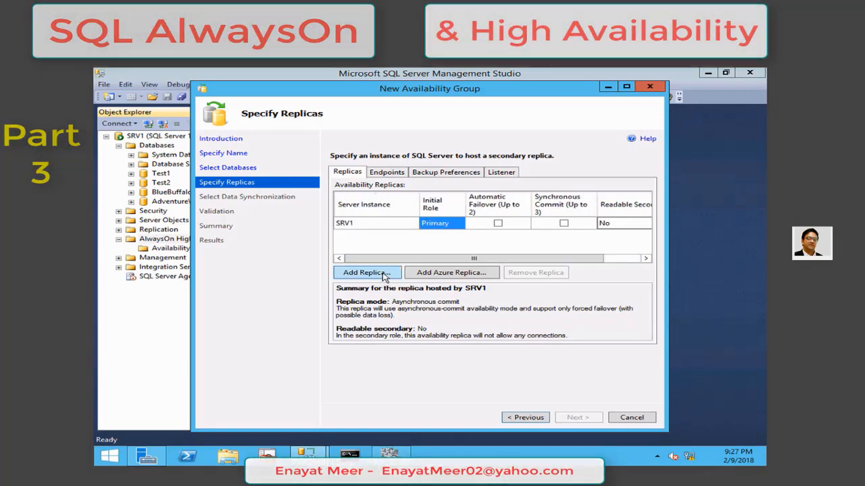
{"action": "left_click", "coordinate": [382, 274]}
{"action": "left_click", "coordinate": [470, 202]}
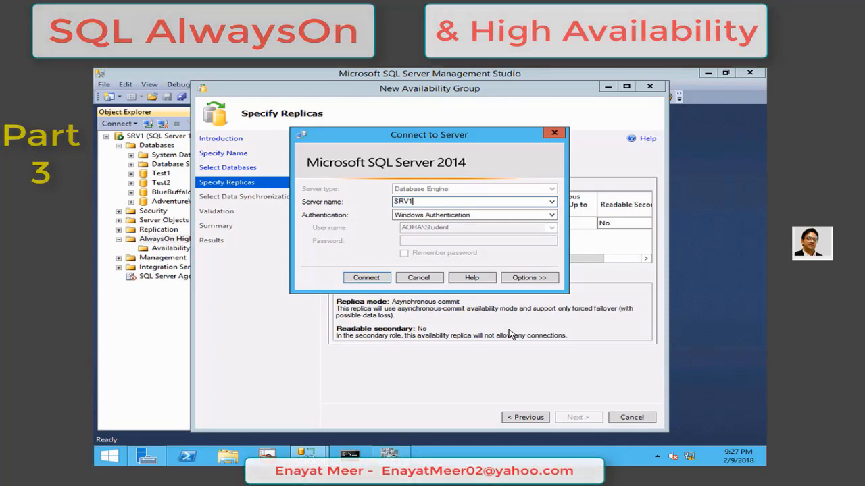
{"action": "left_click", "coordinate": [552, 202]}
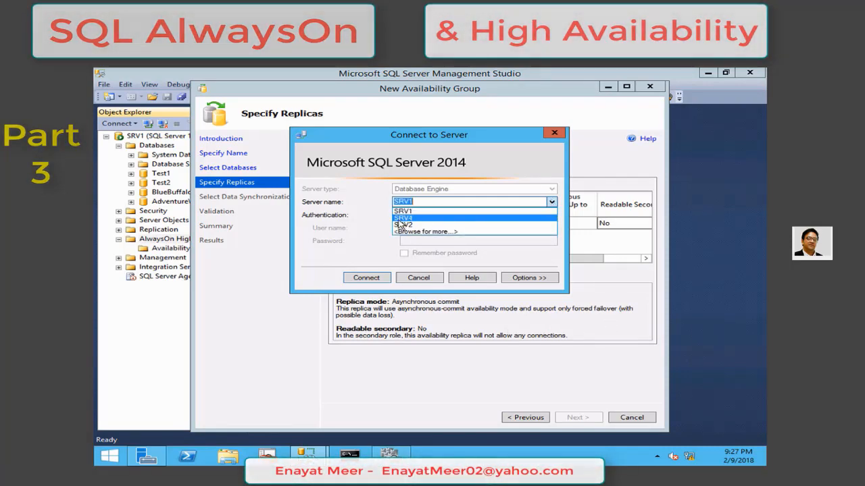
{"action": "left_click", "coordinate": [402, 225]}
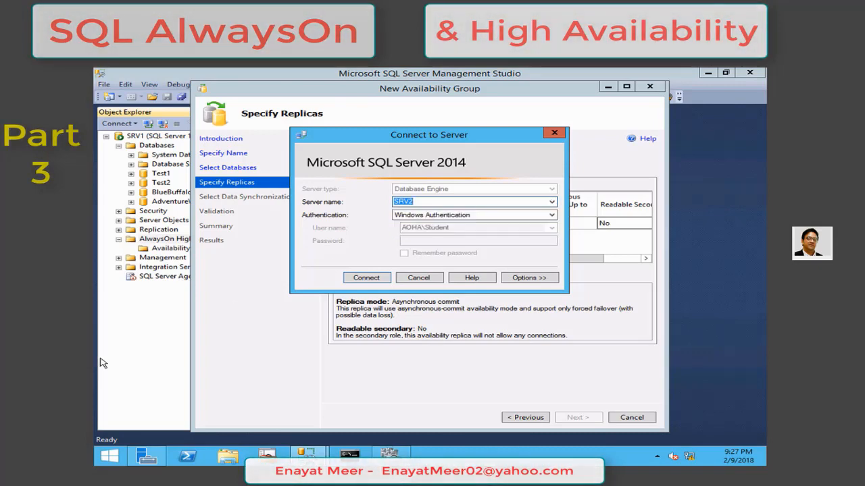
{"action": "left_click", "coordinate": [366, 279]}
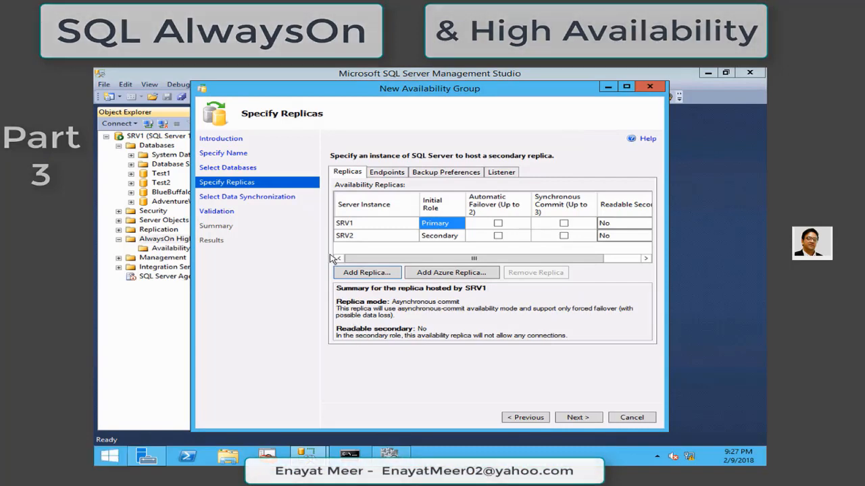
{"action": "left_click", "coordinate": [433, 235]}
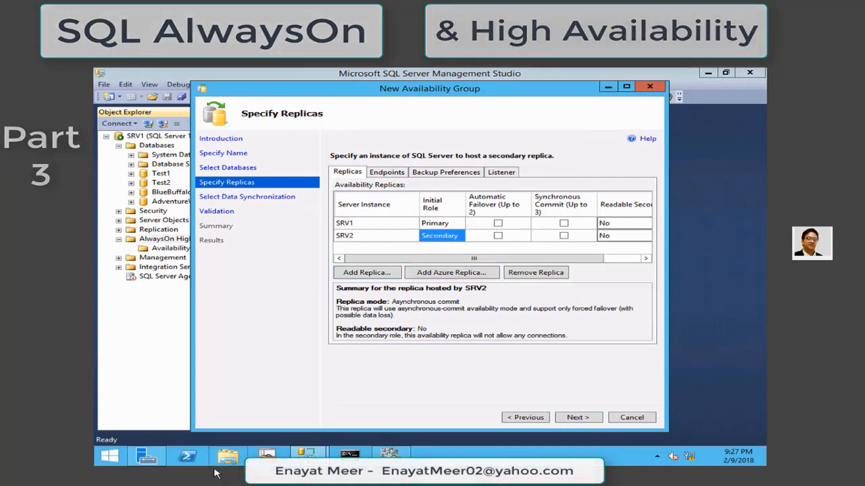
- Review the replicas' endpoint values and the backup preferences, and open the listener settings
{"action": "left_click", "coordinate": [387, 173]}
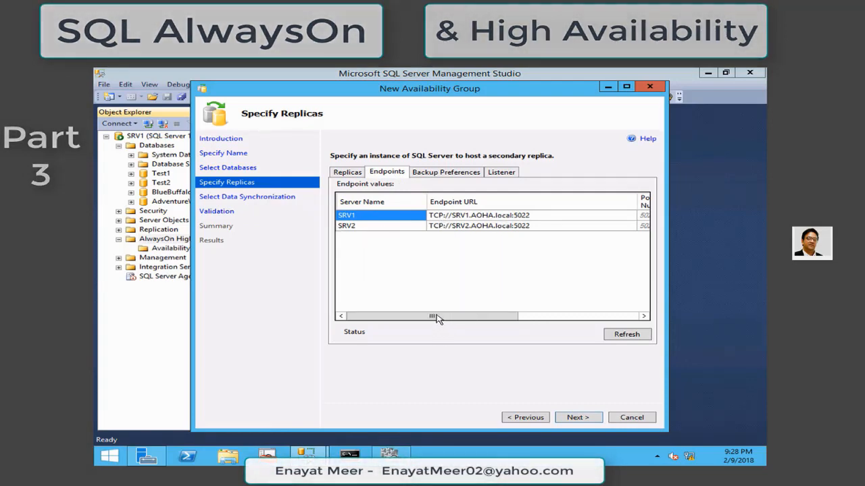
{"action": "left_click_drag", "start_coordinate": [436, 318], "coordinate": [588, 325]}
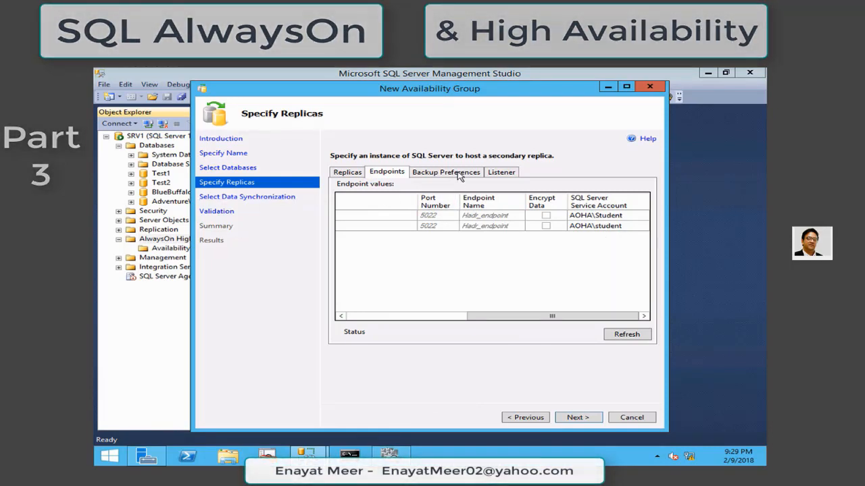
{"action": "left_click", "coordinate": [449, 172]}
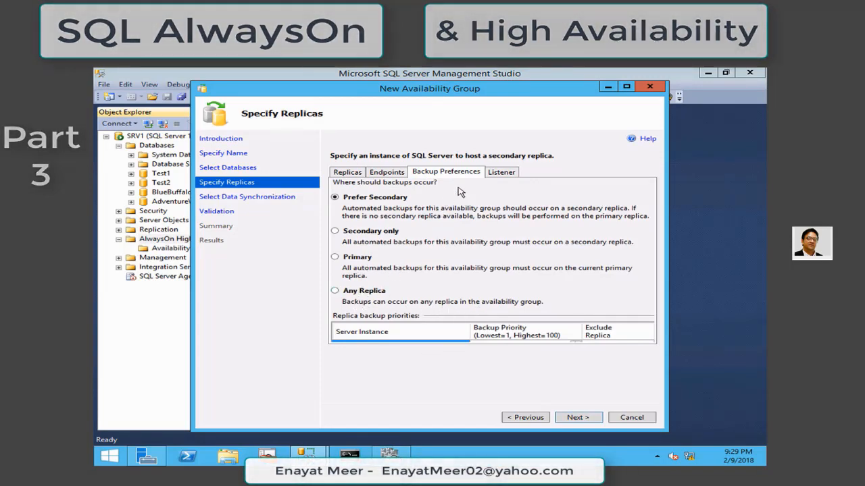
{"action": "left_click", "coordinate": [502, 172]}
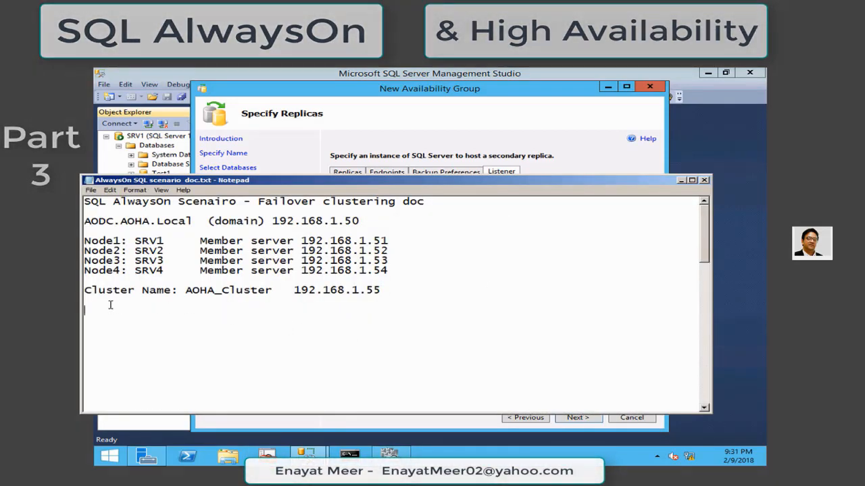
- Add the line "MyListener: 192.168.1.57" below the cluster name in the AlwaysOn scenario document and save it
{"action": "type", "text": "Listener:  192.168"}
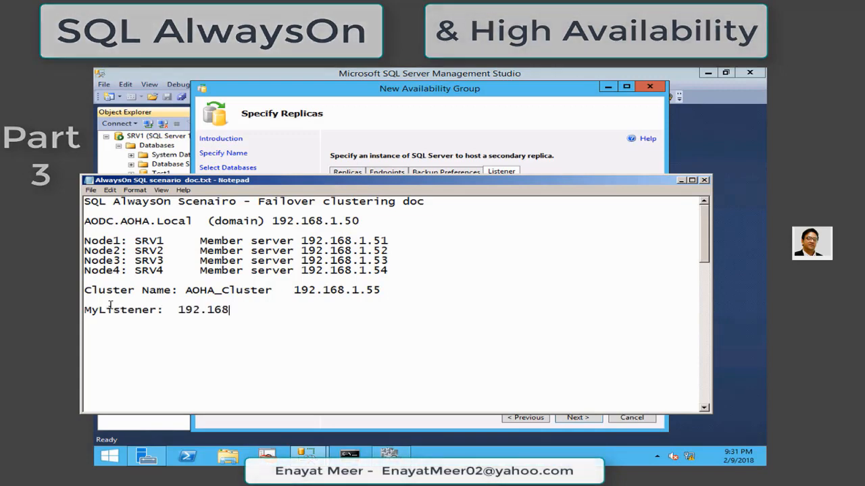
{"action": "type", "text": ".1.57"}
{"action": "left_click", "coordinate": [91, 190]}
{"action": "left_click", "coordinate": [102, 219]}
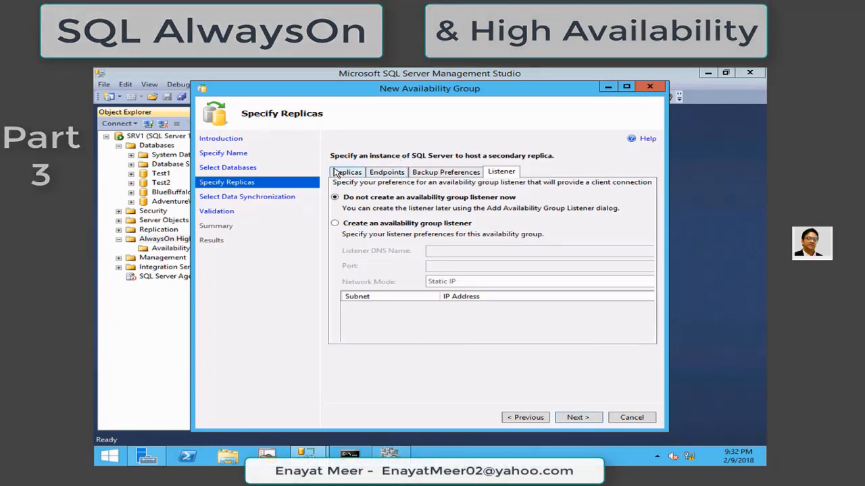
- Review the replica settings of SRV1 and SRV2 without creating a listener, and continue to the initial data synchronization
{"action": "left_click", "coordinate": [336, 172]}
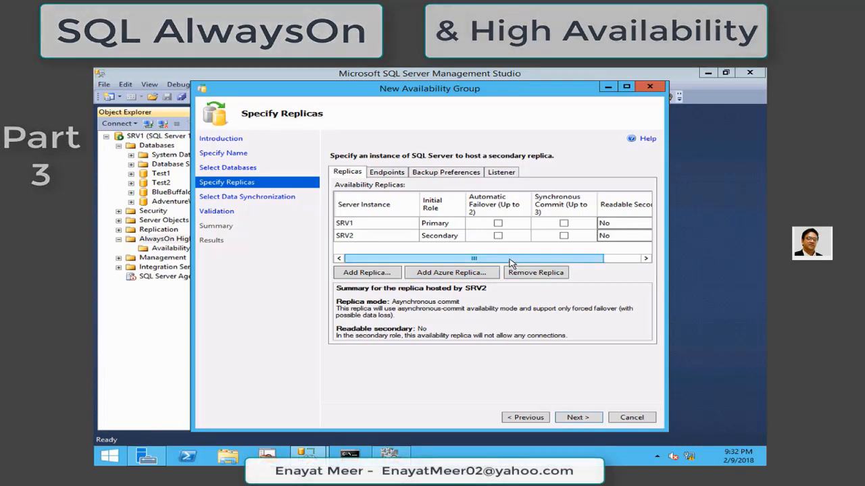
{"action": "left_click_drag", "start_coordinate": [512, 264], "coordinate": [467, 262]}
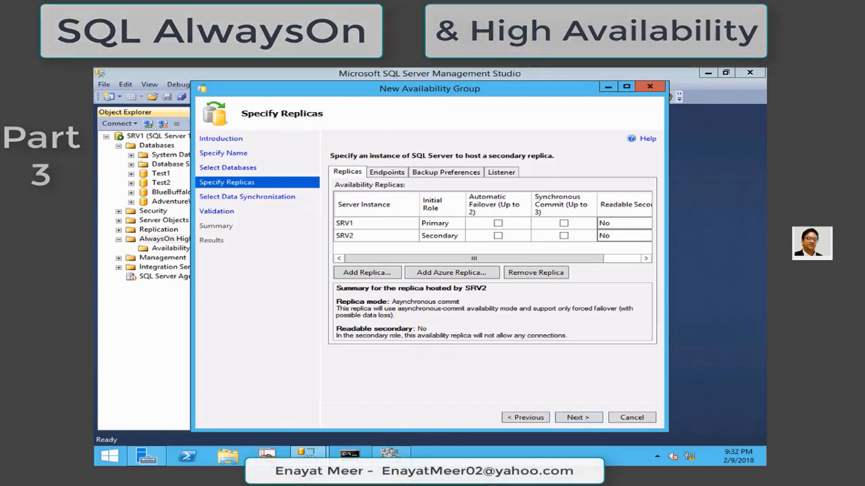
{"action": "left_click", "coordinate": [572, 418]}
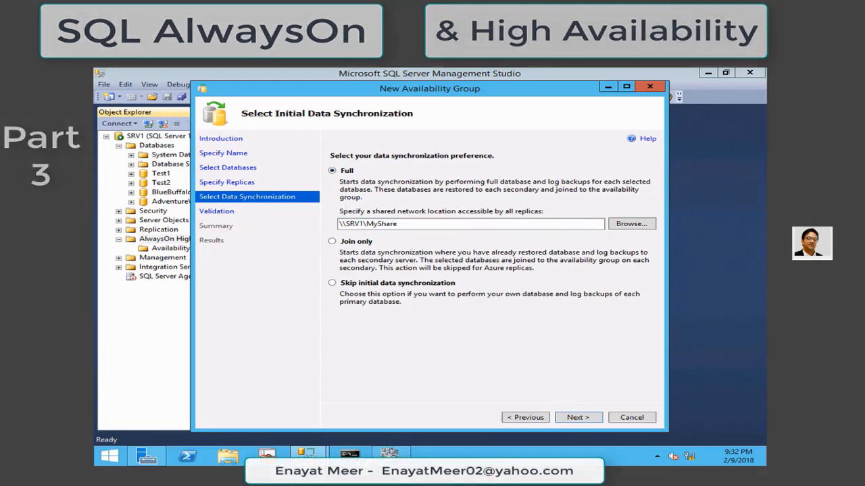
- Launch a command prompt from File Explorer and open \\srv1 with the start command to check the MyShare shared folder
{"action": "right_click", "coordinate": [228, 465]}
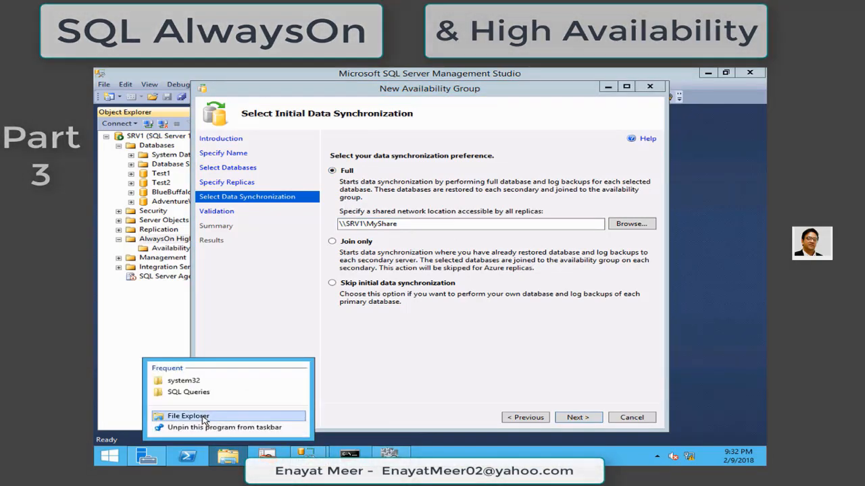
{"action": "left_click", "coordinate": [204, 416]}
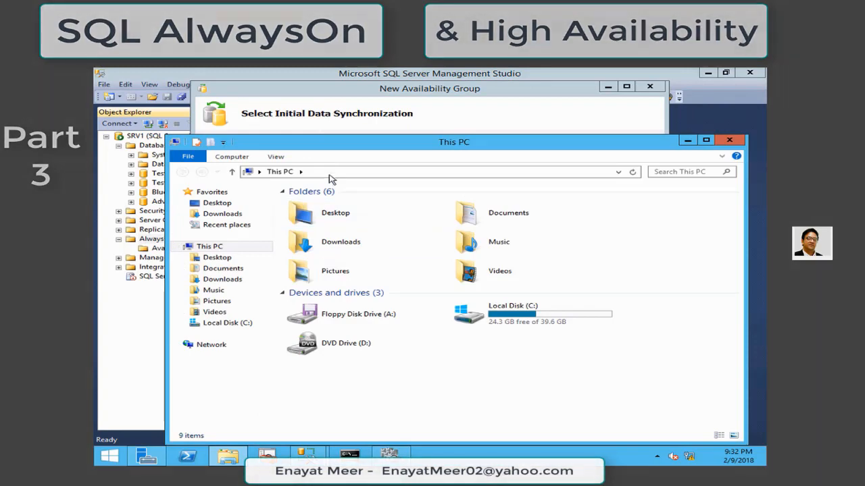
{"action": "left_click", "coordinate": [331, 173]}
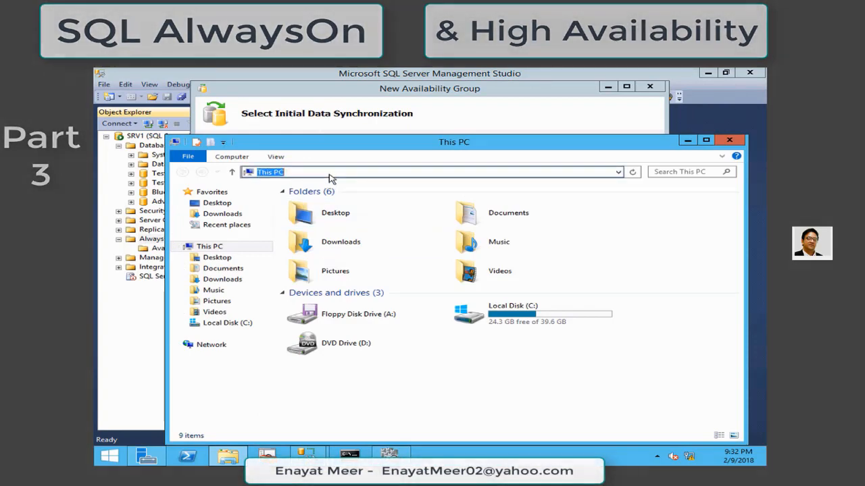
{"action": "type", "text": "cmd"}
{"action": "key", "text": "Return"}
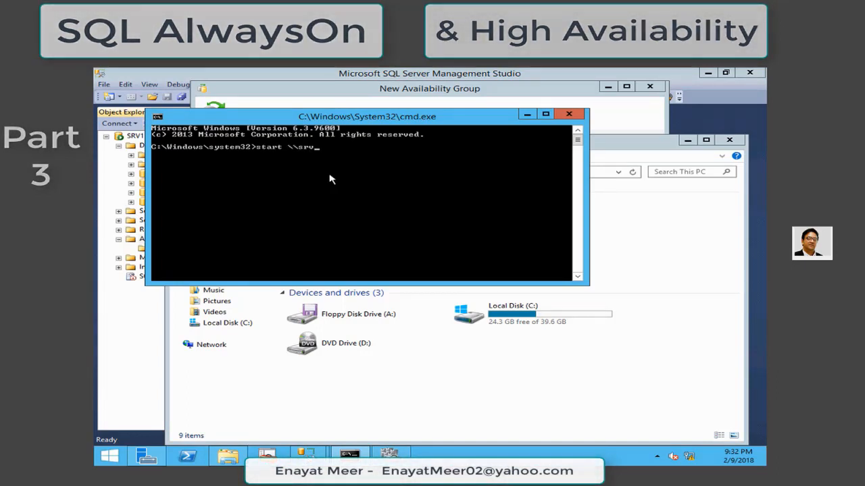
{"action": "key", "text": "Return"}
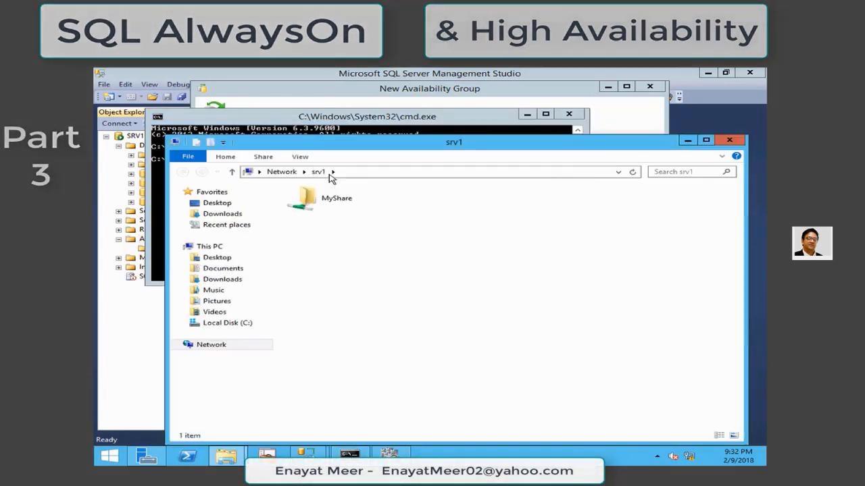
{"action": "left_click", "coordinate": [344, 199]}
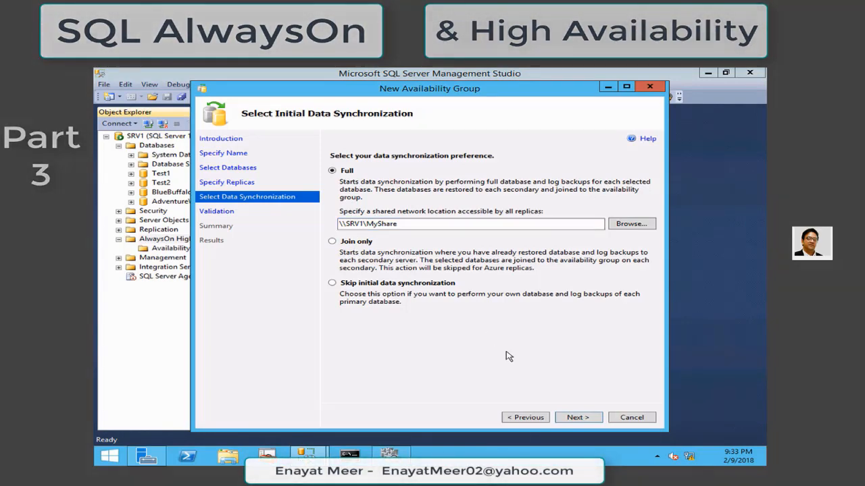
- Accept full data synchronization through \\SRV1\MyShare, run the validation, and read the details of the listener configuration check
{"action": "left_click", "coordinate": [575, 418]}
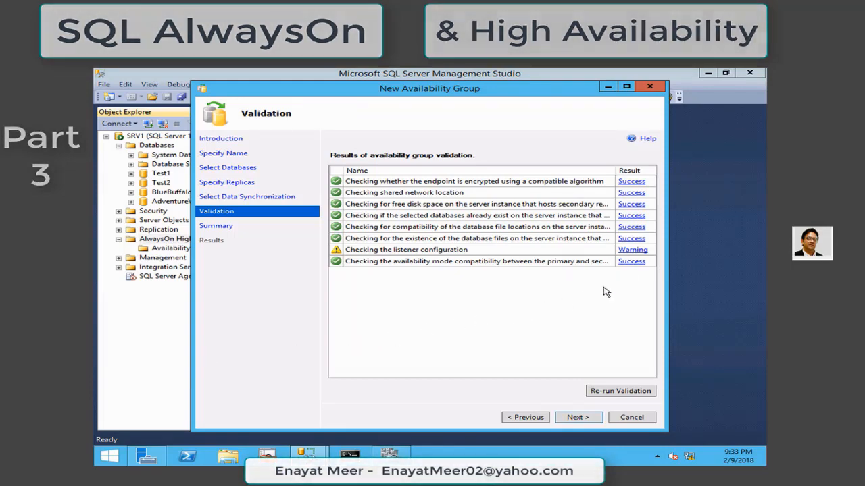
{"action": "left_click", "coordinate": [638, 251]}
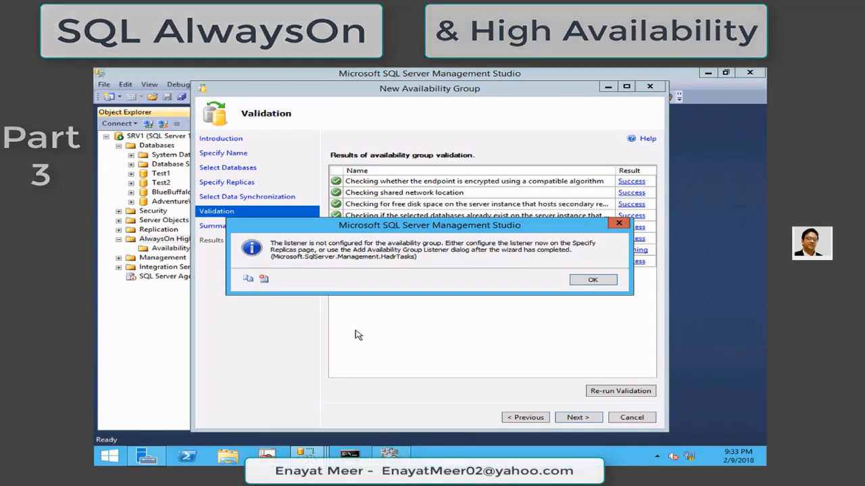
{"action": "left_click", "coordinate": [602, 282]}
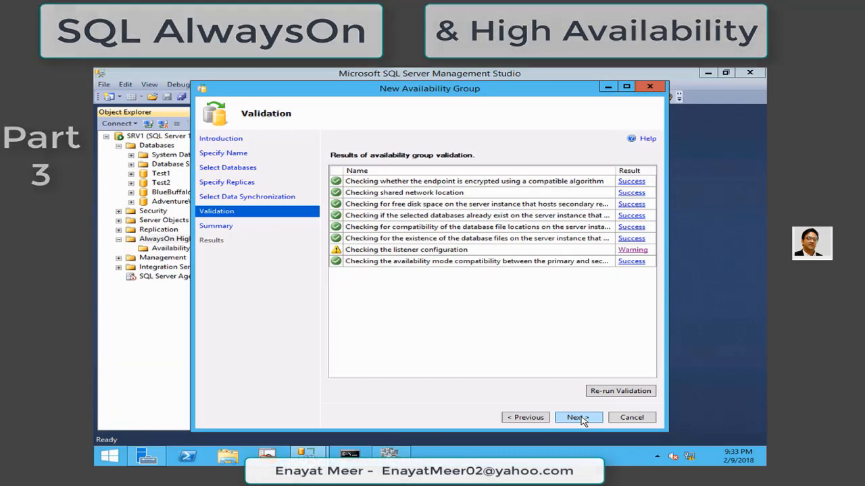
- Review the summary of the availability group choices and script them to a new query editor window
{"action": "left_click", "coordinate": [577, 418]}
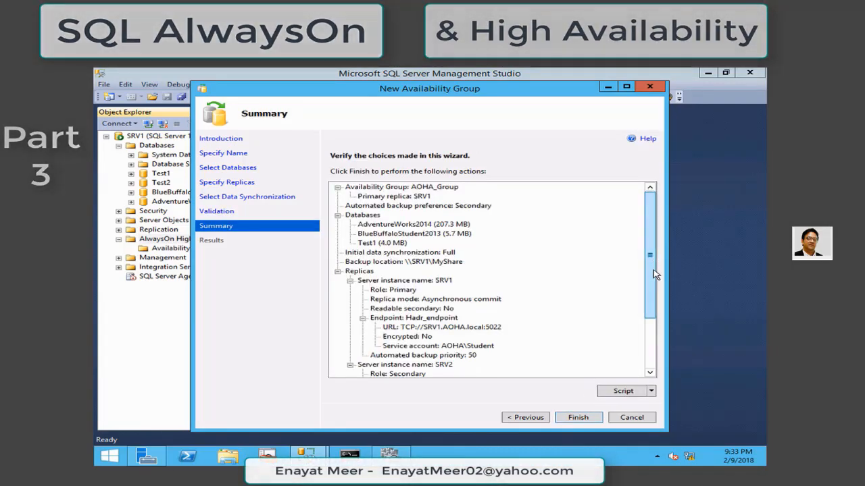
{"action": "left_click_drag", "start_coordinate": [654, 273], "coordinate": [659, 327]}
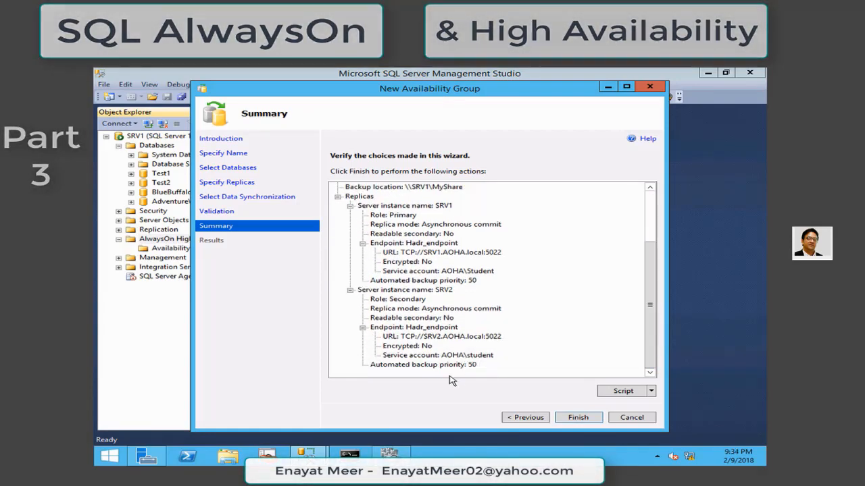
{"action": "left_click_drag", "start_coordinate": [647, 346], "coordinate": [647, 269]}
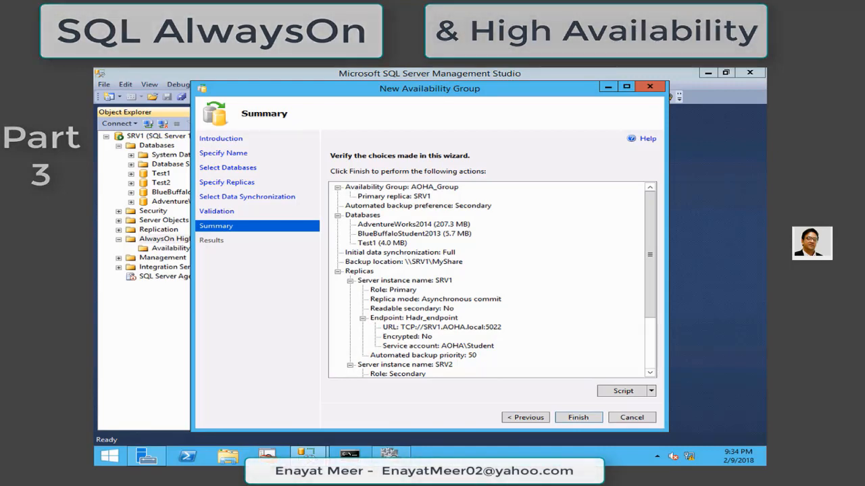
{"action": "left_click", "coordinate": [651, 391]}
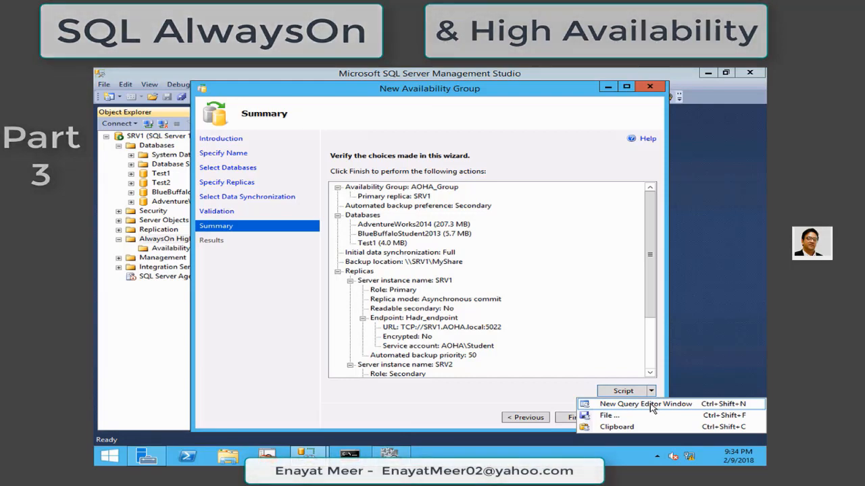
{"action": "left_click", "coordinate": [652, 405]}
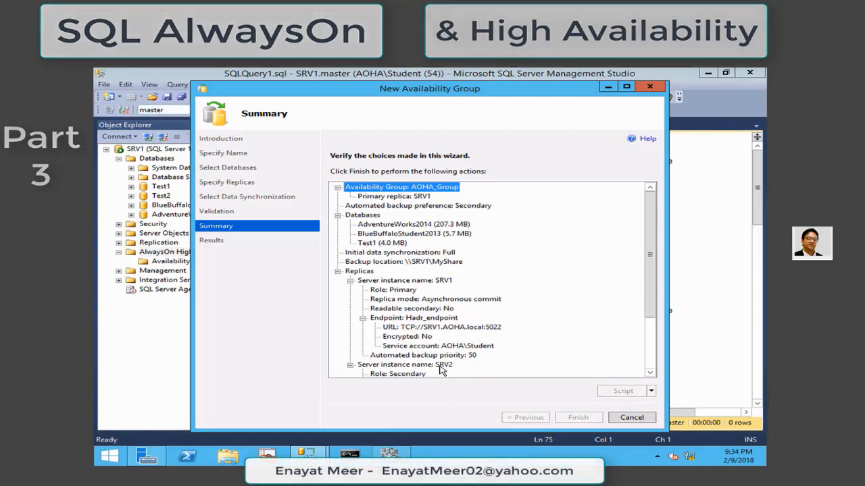
- Finish the wizard to create AOHA_Group, review the results list, and close the wizard
{"action": "left_click_drag", "start_coordinate": [526, 94], "coordinate": [494, 105]}
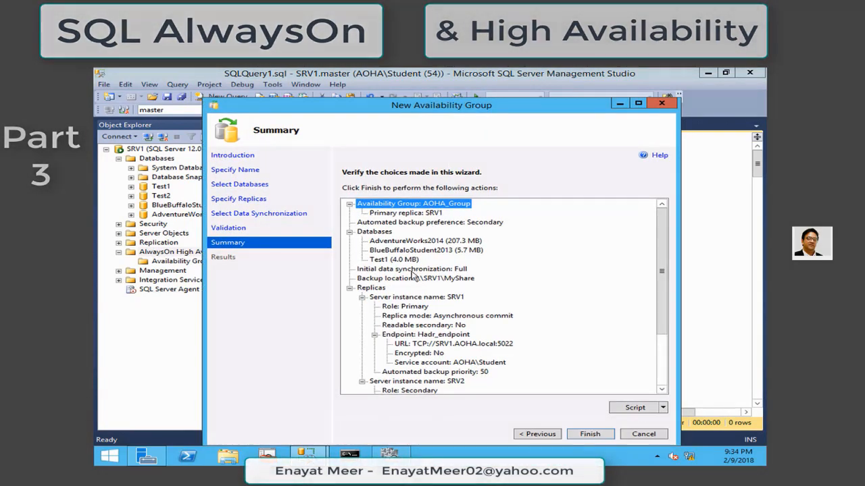
{"action": "left_click", "coordinate": [585, 434]}
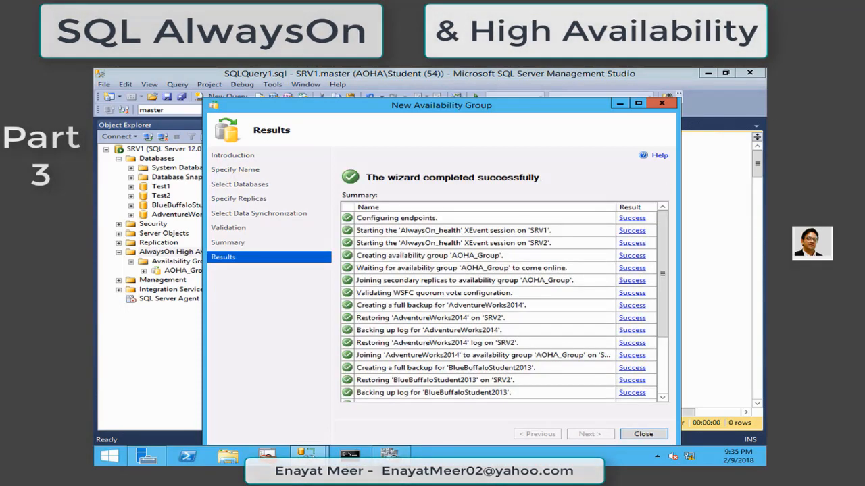
{"action": "left_click_drag", "start_coordinate": [526, 103], "coordinate": [509, 81]}
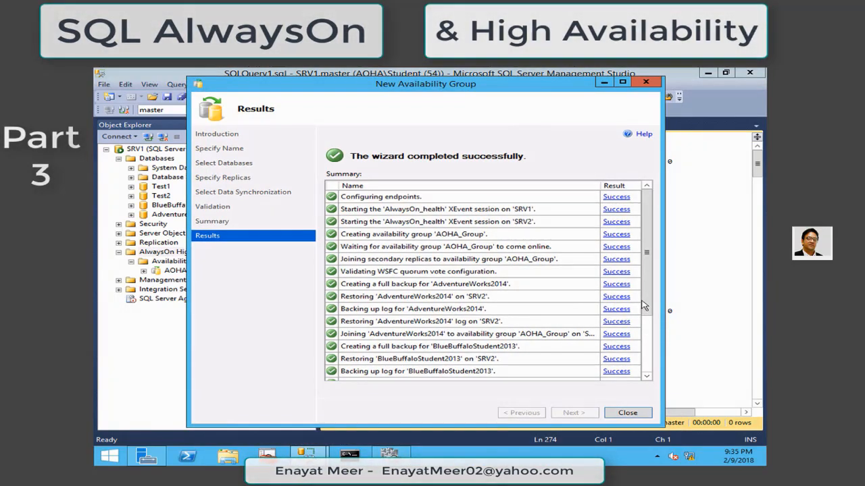
{"action": "left_click_drag", "start_coordinate": [651, 292], "coordinate": [654, 357]}
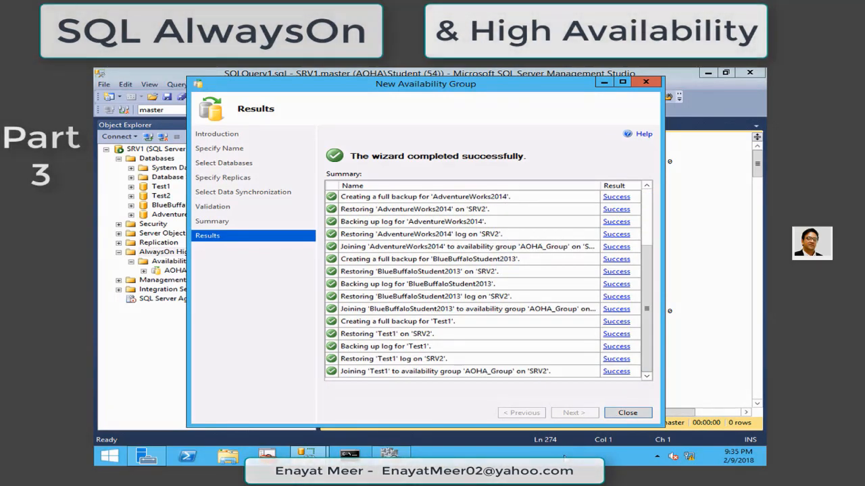
{"action": "left_click", "coordinate": [627, 413]}
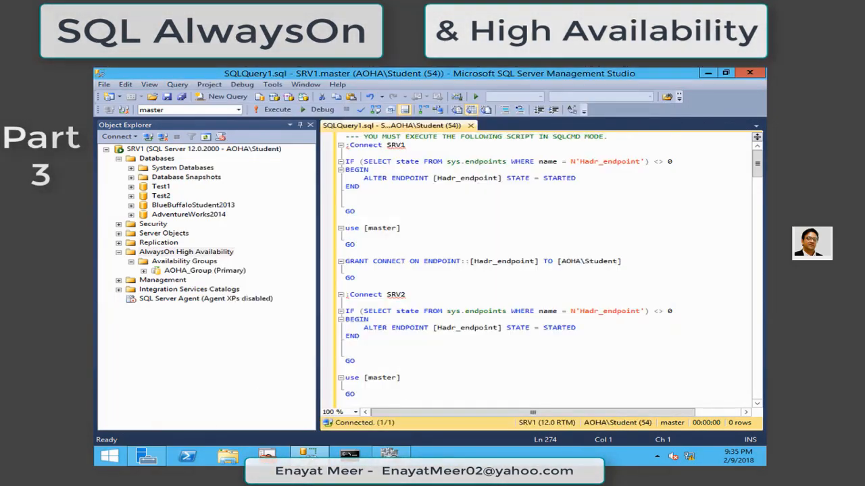
- Switch SQLCMD mode on for the generated script, highlight the :Connect SRV1 line, and switch the mode back off
{"action": "left_click", "coordinate": [178, 85]}
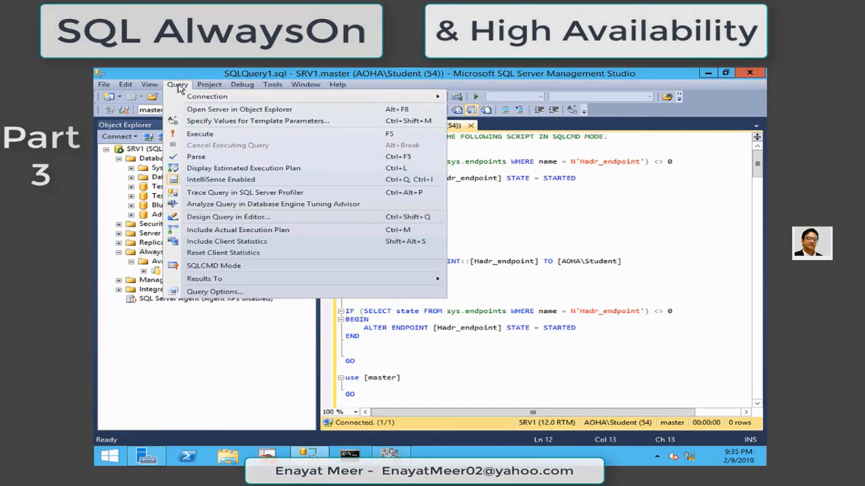
{"action": "left_click", "coordinate": [227, 267]}
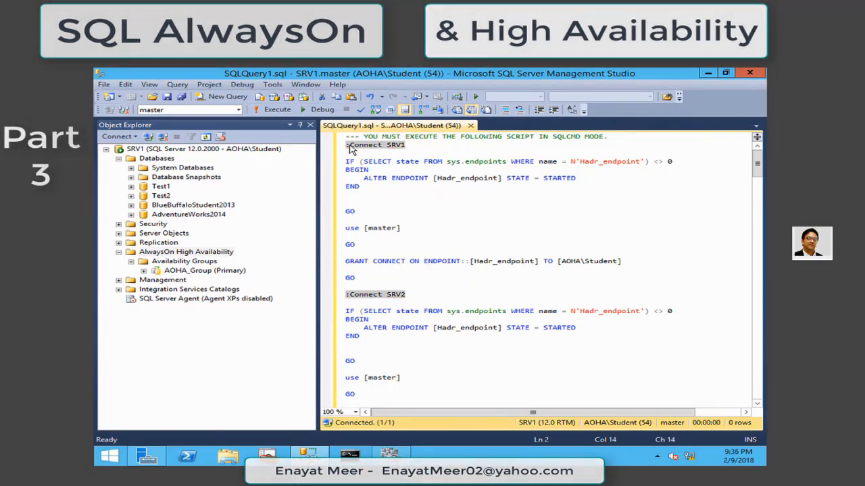
{"action": "left_click_drag", "start_coordinate": [349, 145], "coordinate": [425, 146]}
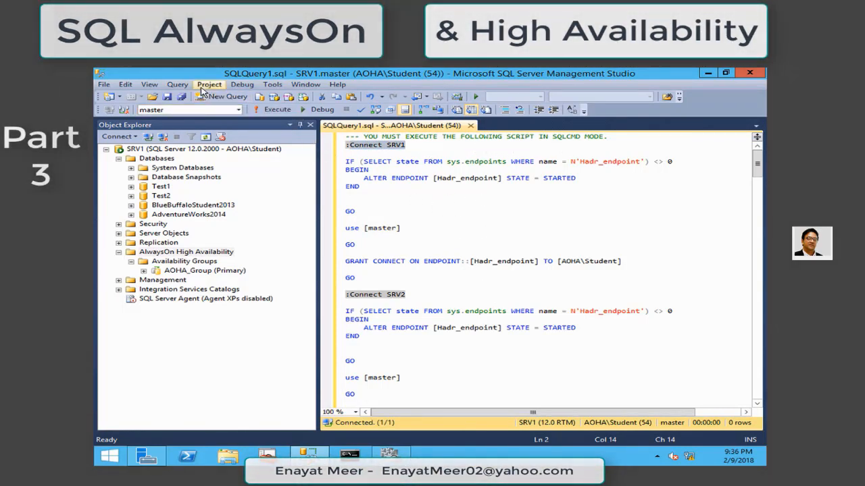
{"action": "left_click", "coordinate": [178, 85]}
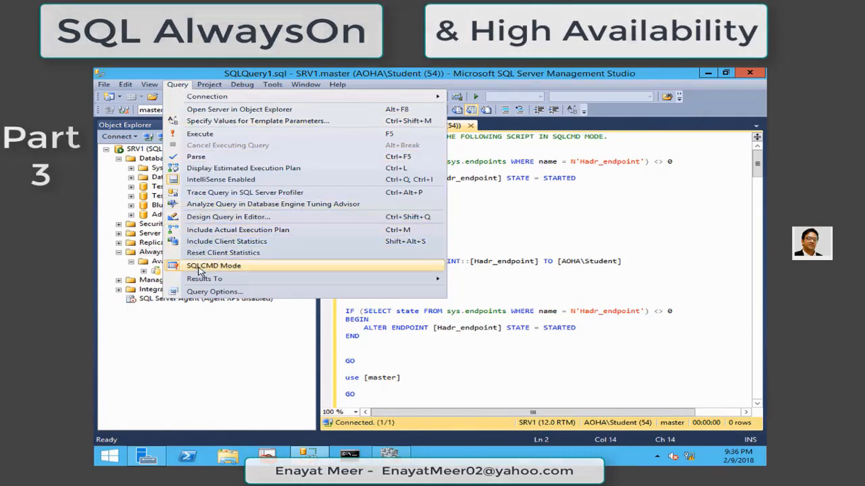
{"action": "left_click", "coordinate": [199, 267]}
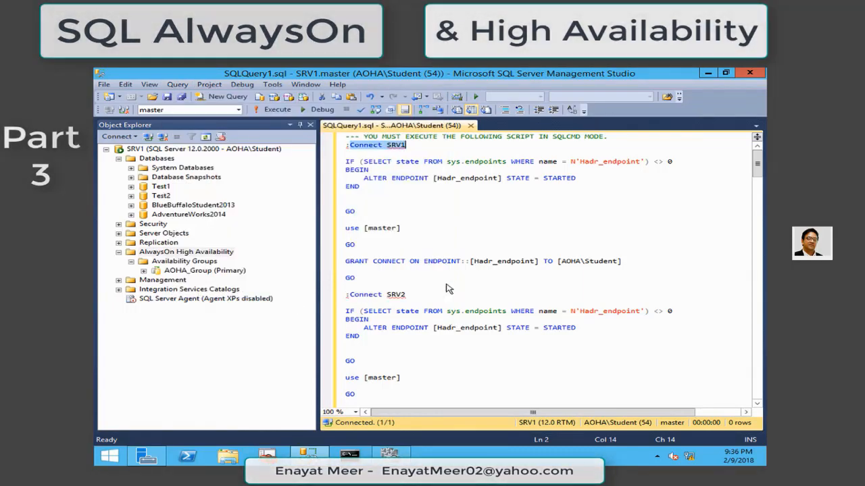
{"action": "left_click", "coordinate": [399, 145]}
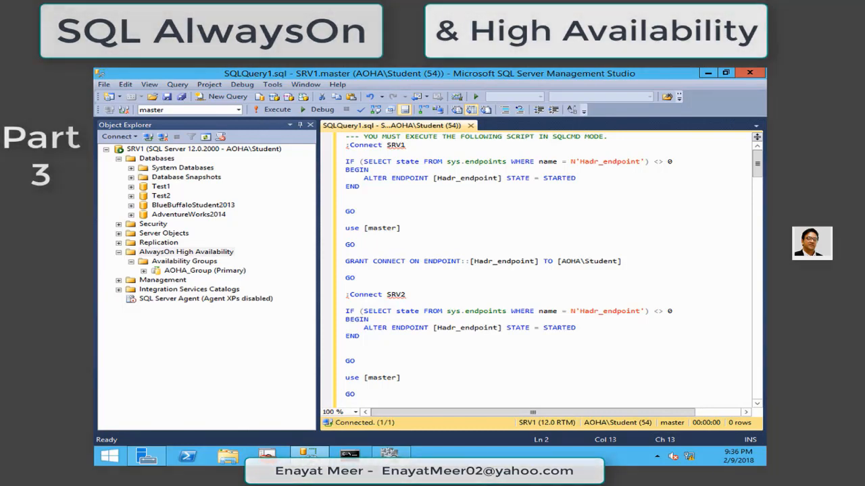
- Expand AOHA_Group under AlwaysOn High Availability and inspect its availability replicas and databases
{"action": "left_click", "coordinate": [183, 252]}
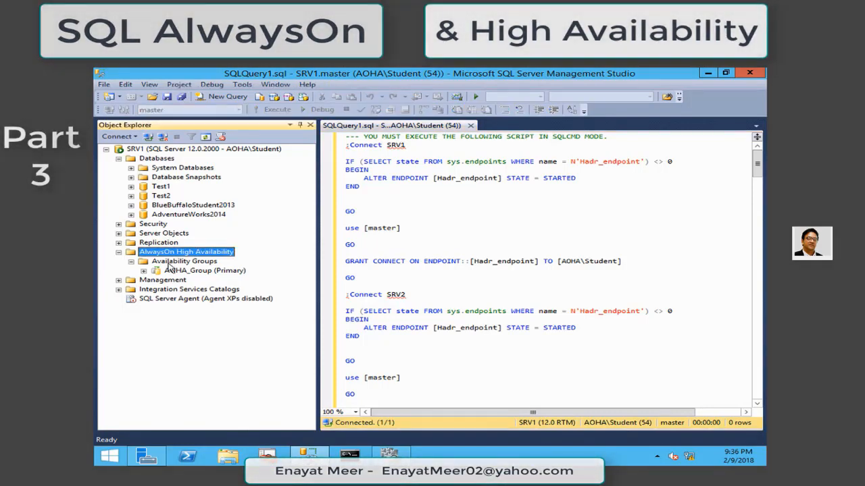
{"action": "left_click", "coordinate": [168, 263]}
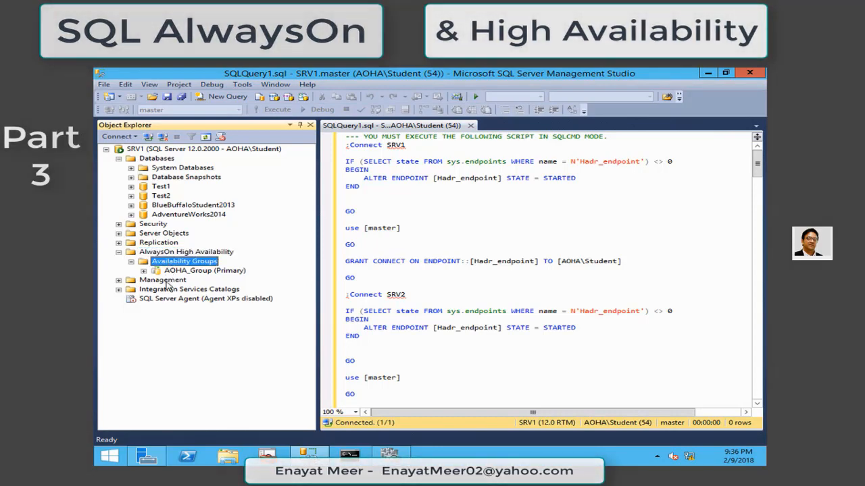
{"action": "left_click", "coordinate": [173, 271]}
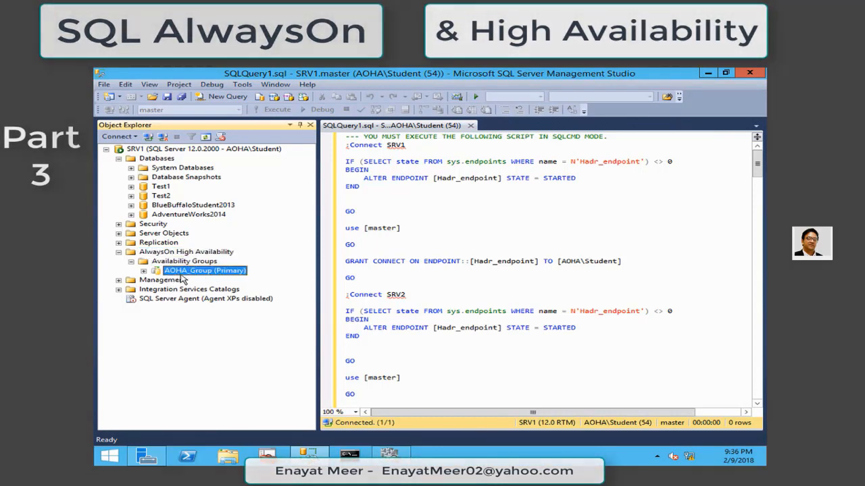
{"action": "left_click", "coordinate": [143, 270]}
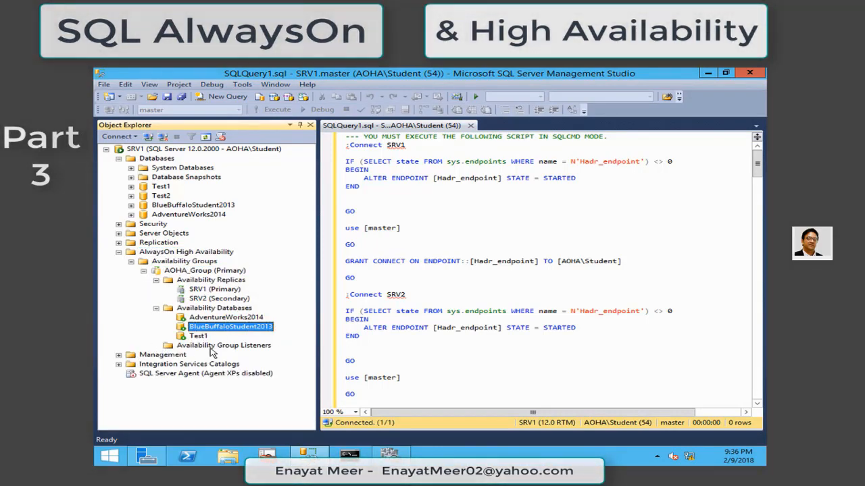
- Start a new availability group listener for AOHA_Group with DNS name MyListener, port 1433, and Static IP network mode
{"action": "left_click", "coordinate": [216, 347]}
{"action": "right_click", "coordinate": [221, 349]}
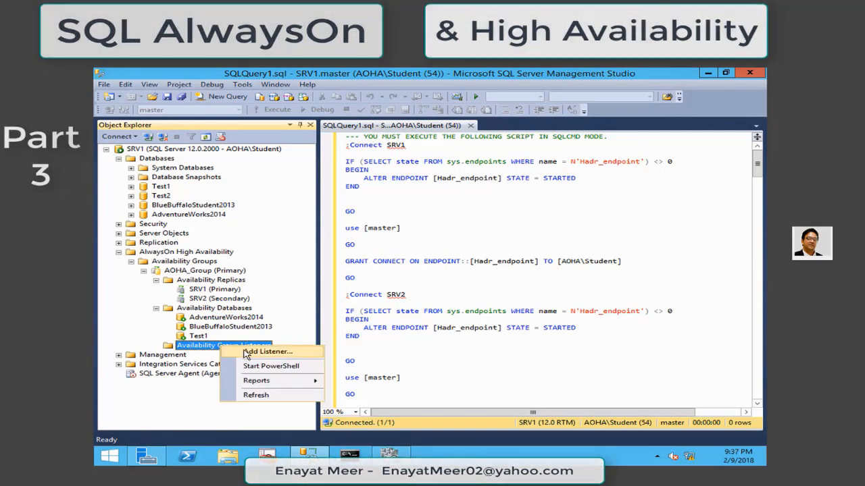
{"action": "left_click", "coordinate": [245, 352]}
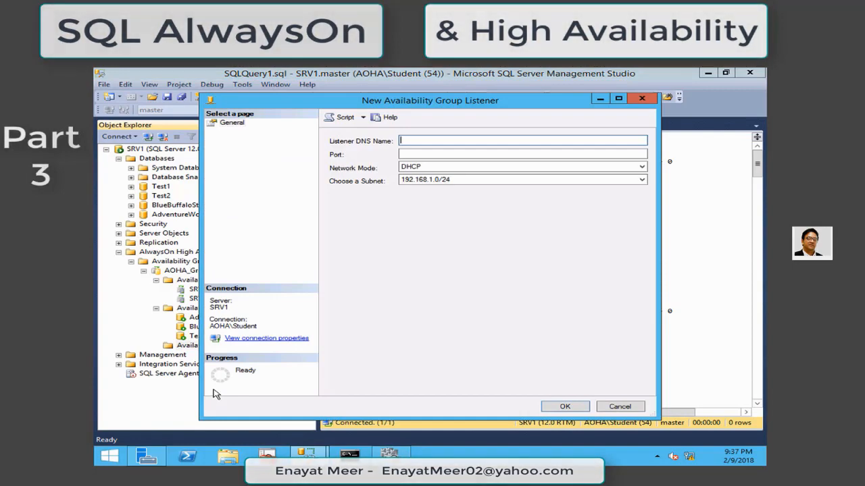
{"action": "type", "text": "MyListener"}
{"action": "left_click", "coordinate": [414, 158]}
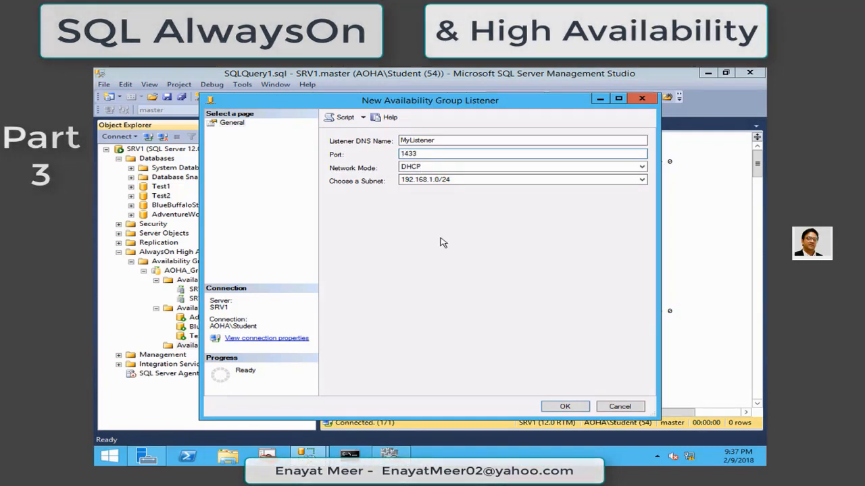
{"action": "left_click", "coordinate": [449, 167]}
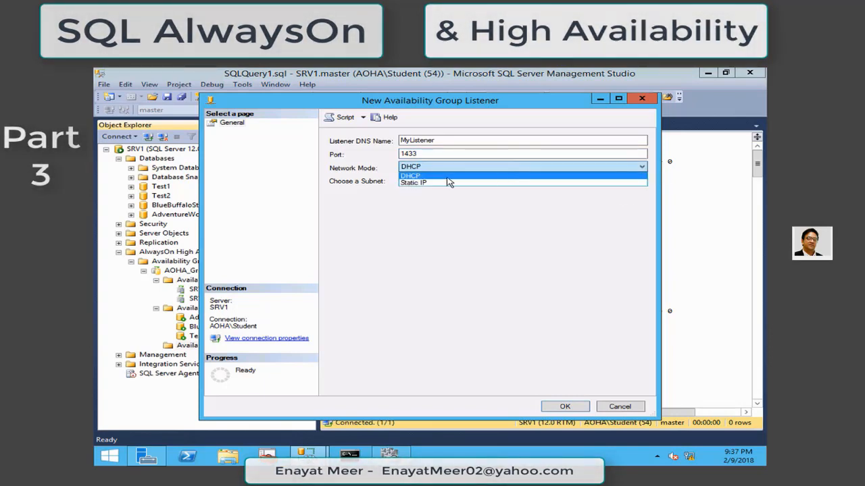
{"action": "left_click", "coordinate": [433, 183]}
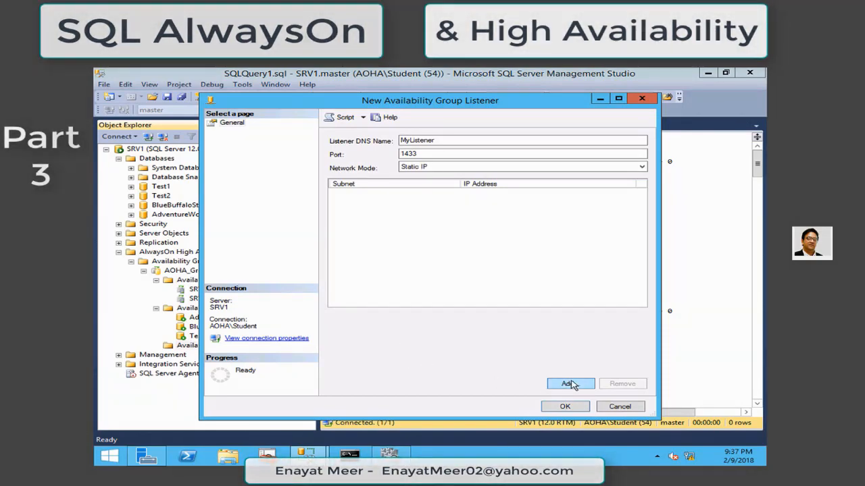
- Look up the listener address in the AlwaysOn scenario notes and add IPv4 address 192.168.1.57 on subnet 192.168.1.0/24
{"action": "left_click", "coordinate": [571, 383]}
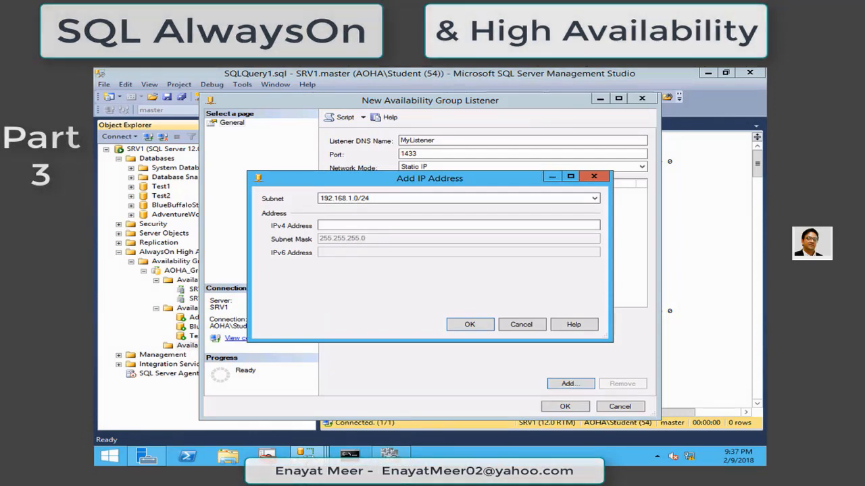
{"action": "left_click_drag", "start_coordinate": [0, 273], "coordinate": [603, 270]}
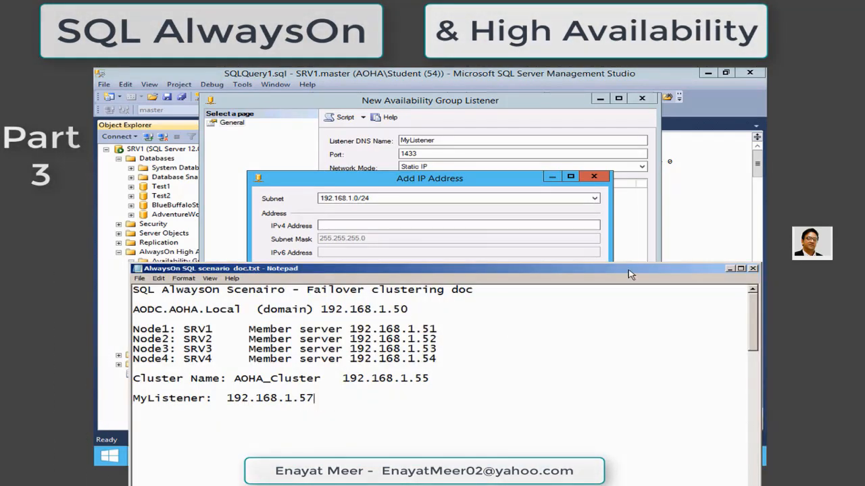
{"action": "left_click_drag", "start_coordinate": [665, 271], "coordinate": [0, 306]}
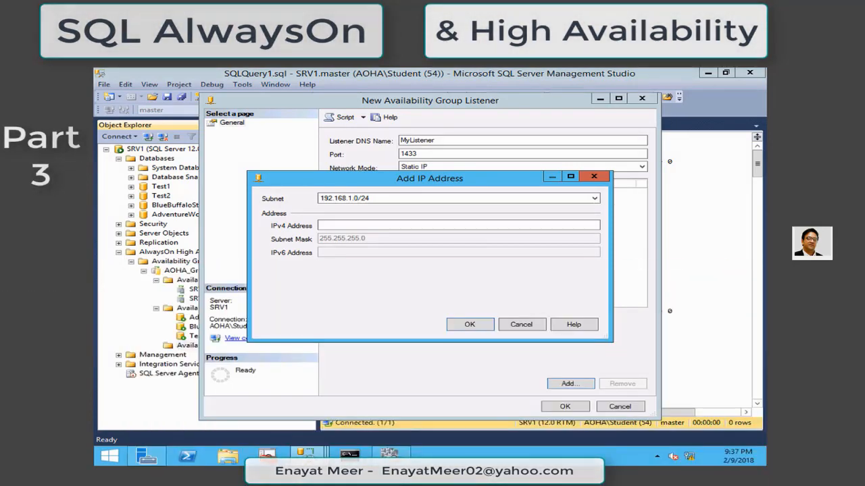
{"action": "left_click", "coordinate": [354, 226]}
{"action": "type", "text": "192.168.1.57"}
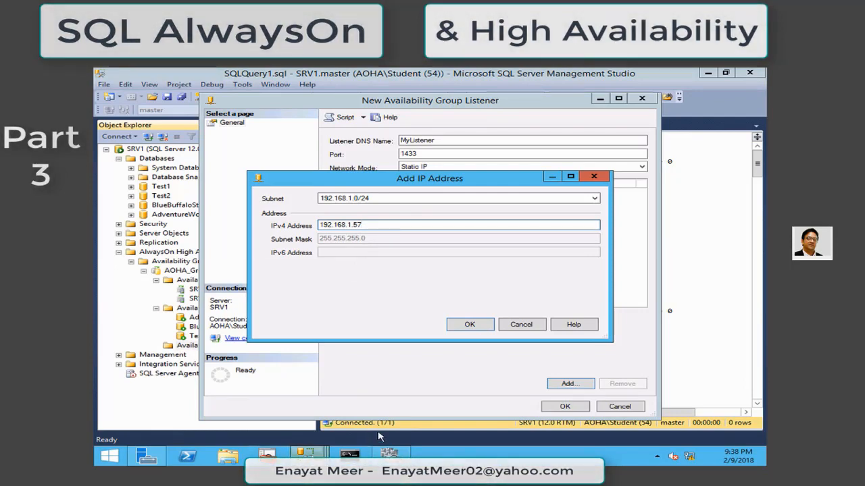
{"action": "left_click", "coordinate": [472, 326]}
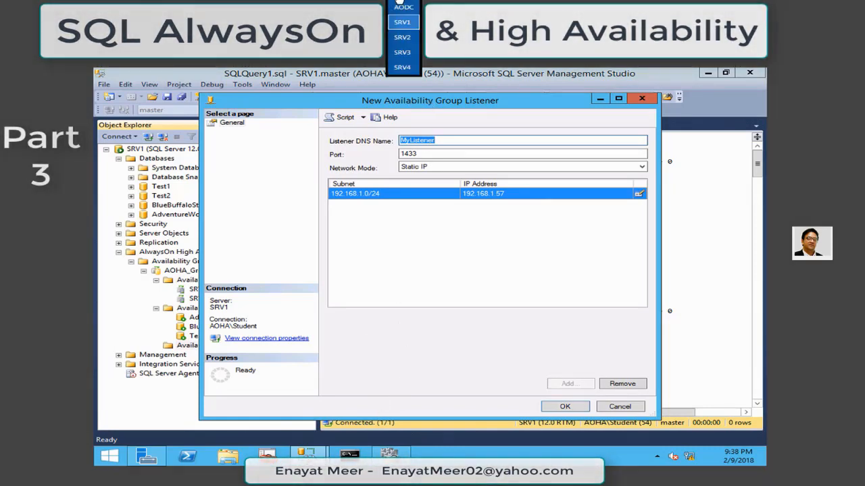
- Switch to the AODC server, launch DNS Manager, and examine the cluster and server host records in the AOHA.local forward lookup zone
{"action": "left_click", "coordinate": [400, 8]}
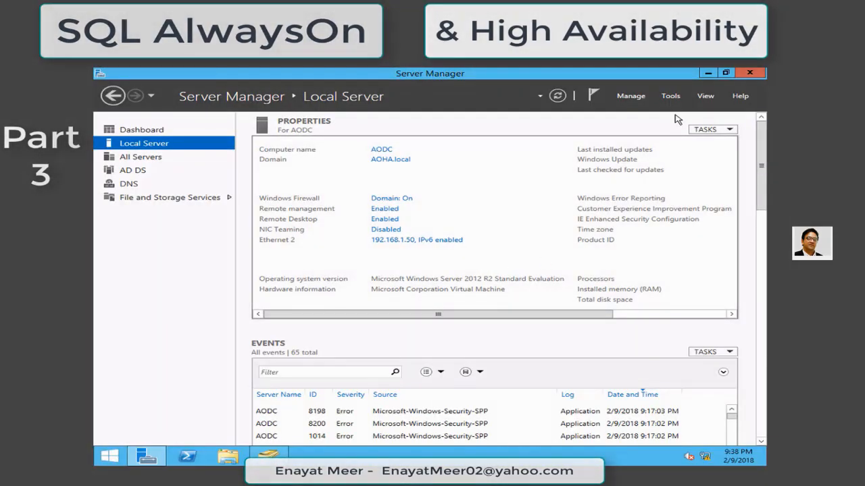
{"action": "left_click", "coordinate": [671, 96]}
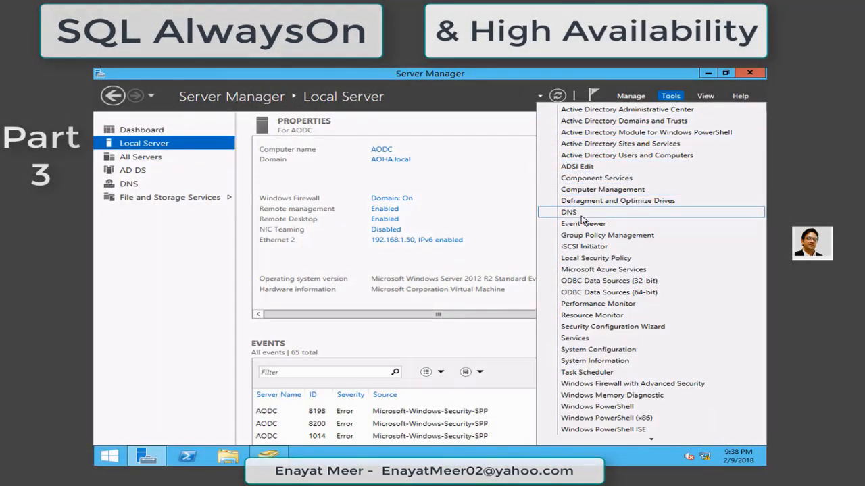
{"action": "left_click", "coordinate": [581, 215]}
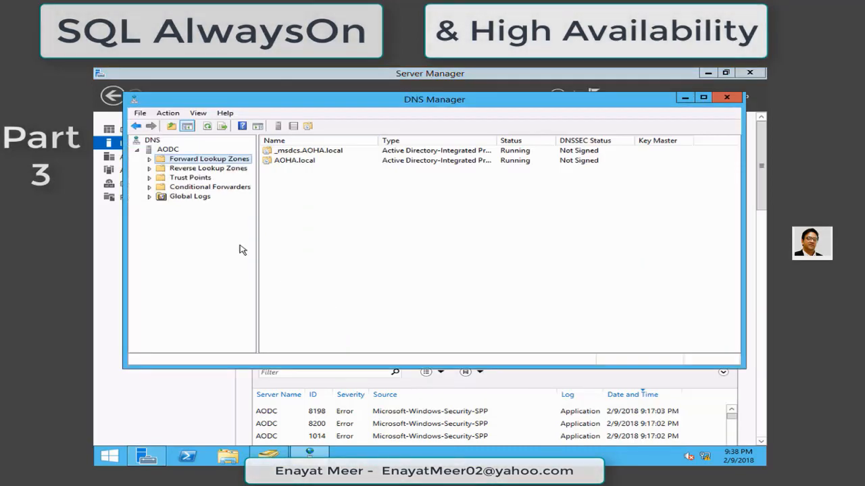
{"action": "left_click", "coordinate": [150, 160]}
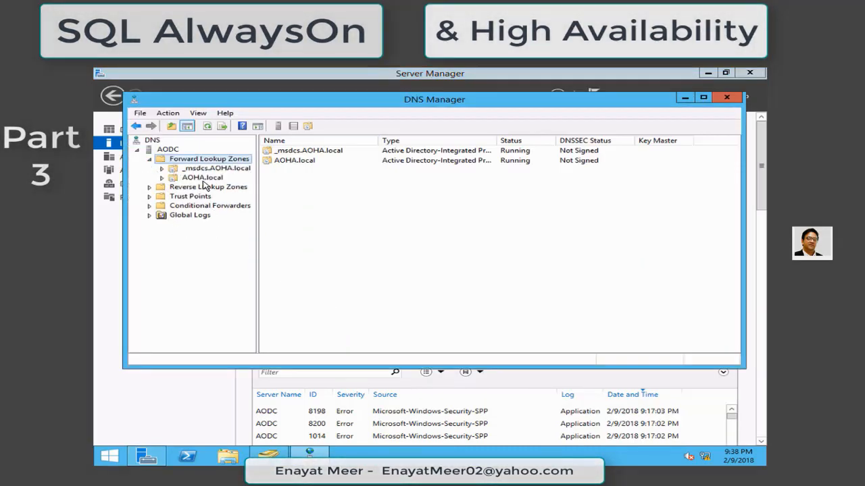
{"action": "left_click", "coordinate": [202, 179]}
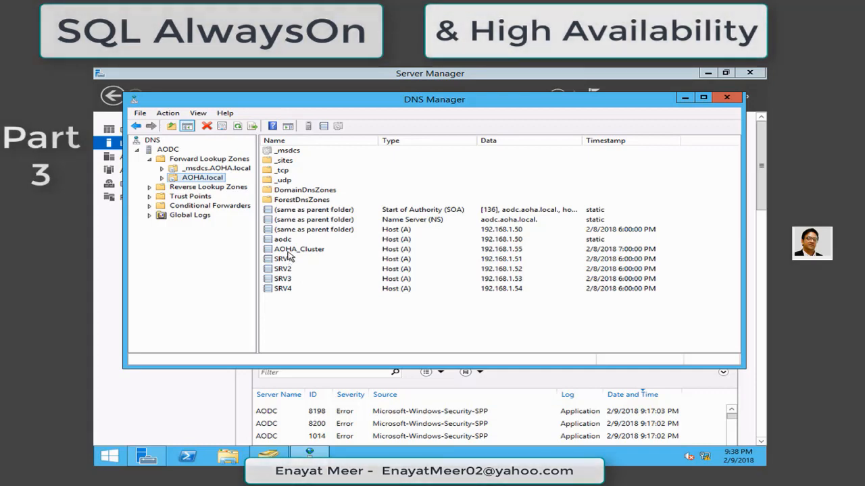
{"action": "left_click", "coordinate": [287, 250]}
{"action": "left_click", "coordinate": [286, 260]}
{"action": "left_click", "coordinate": [286, 268]}
{"action": "left_click", "coordinate": [283, 278]}
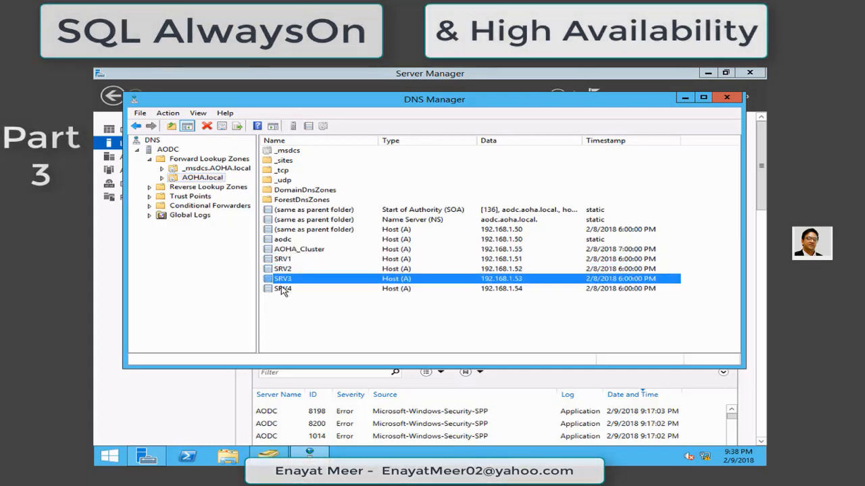
{"action": "left_click", "coordinate": [283, 289]}
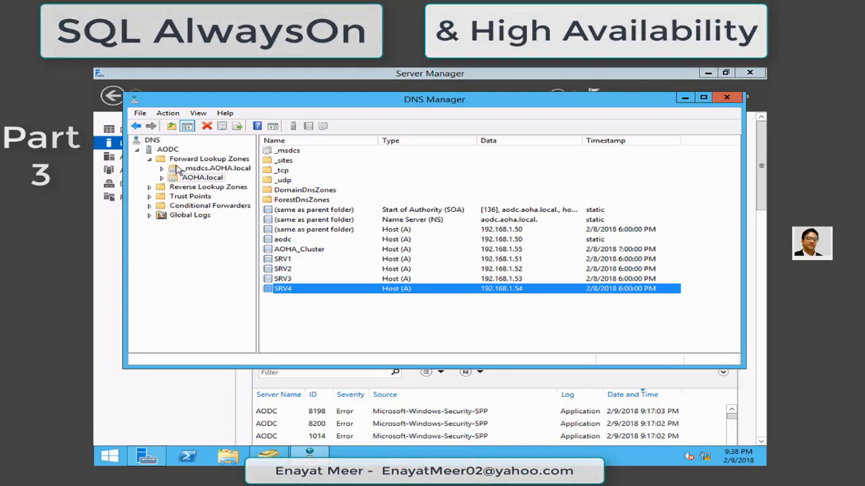
- Refresh the AODC DNS server and recheck the host records in the AOHA.local zone
{"action": "right_click", "coordinate": [167, 149]}
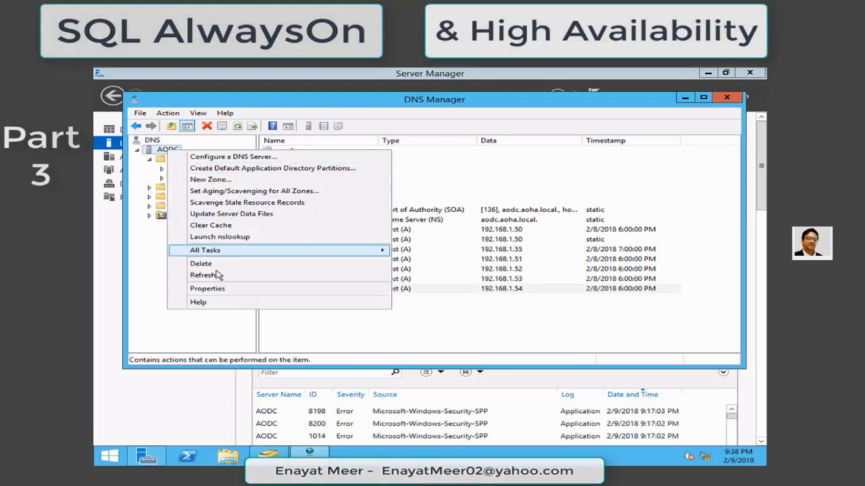
{"action": "left_click", "coordinate": [221, 277]}
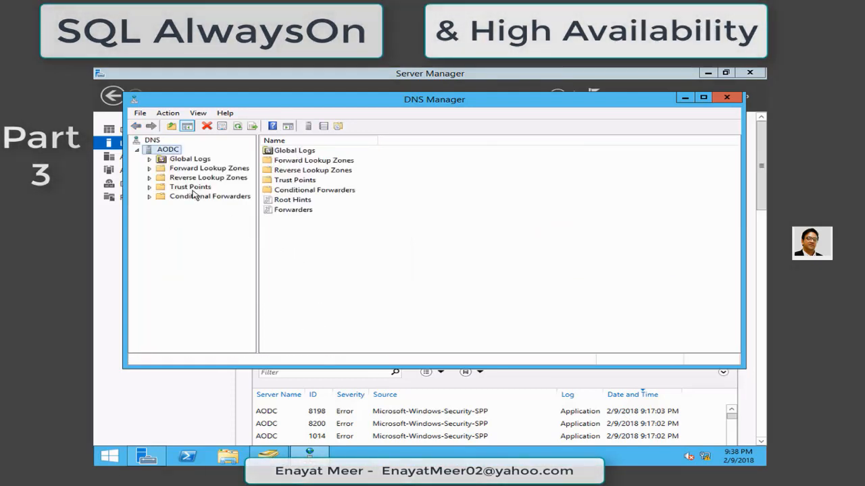
{"action": "left_click", "coordinate": [173, 170]}
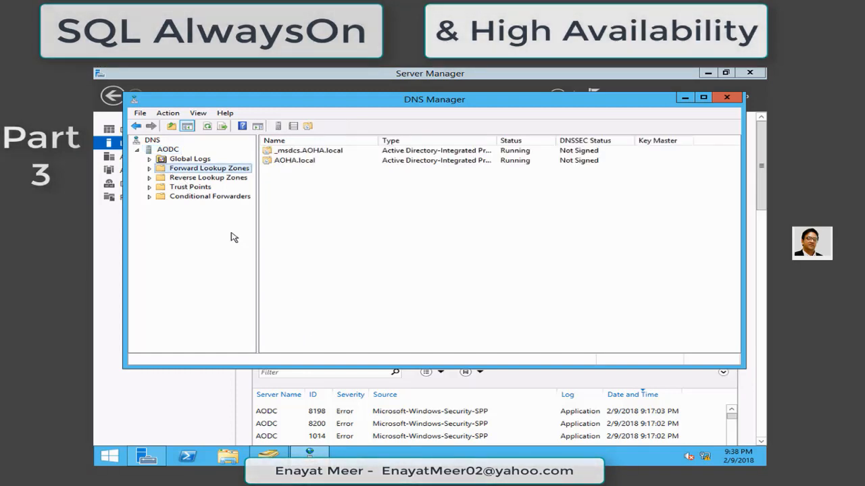
{"action": "left_click", "coordinate": [149, 169]}
{"action": "left_click", "coordinate": [198, 187]}
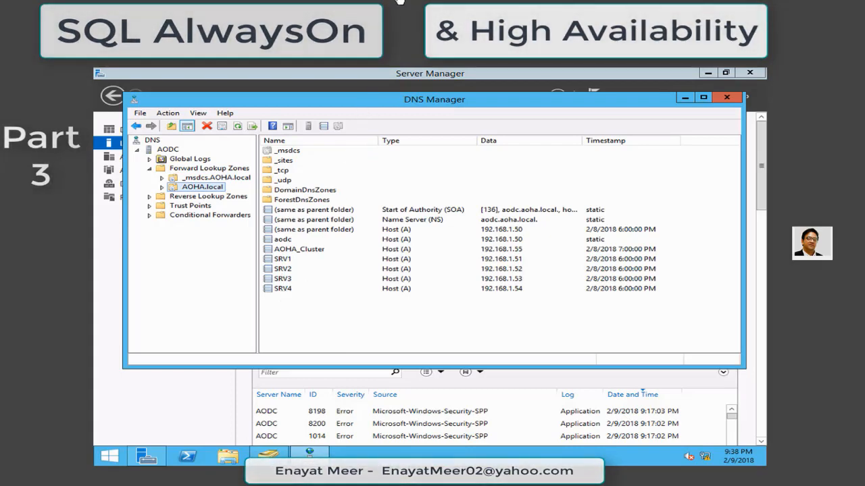
- Switch back to SRV1, try to create the listener as MyListener, and dismiss the resulting message
{"action": "left_click", "coordinate": [401, 22]}
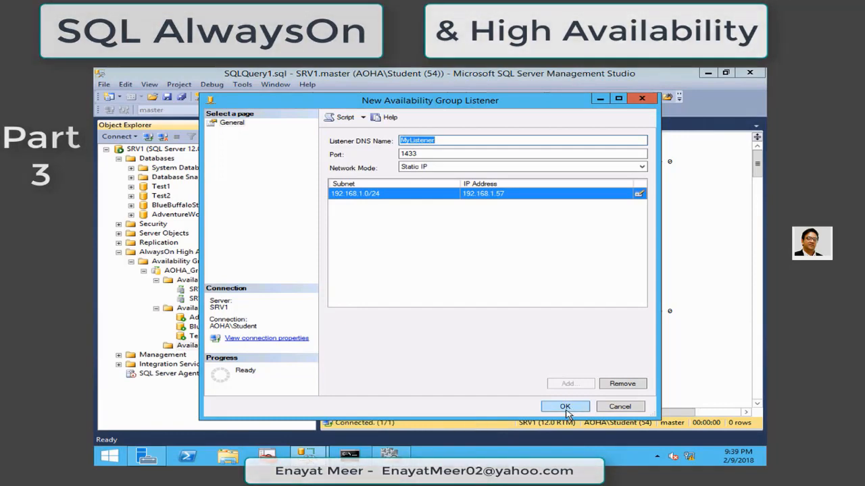
{"action": "left_click", "coordinate": [570, 409]}
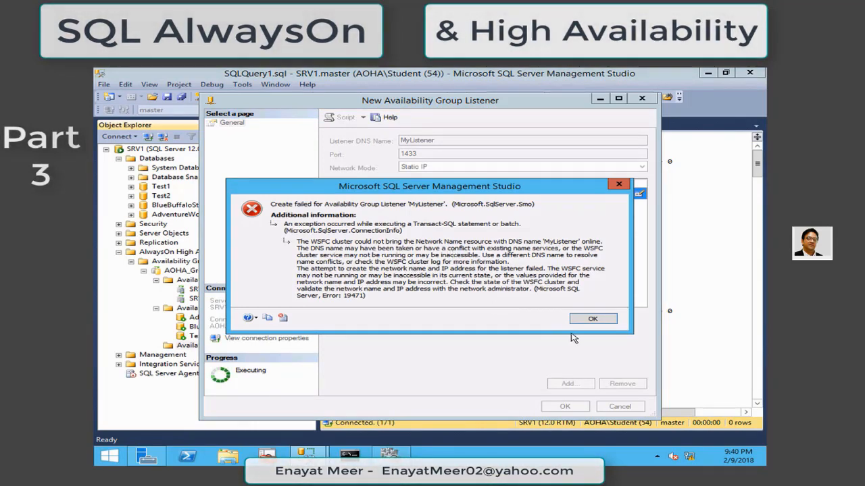
{"action": "left_click", "coordinate": [586, 319]}
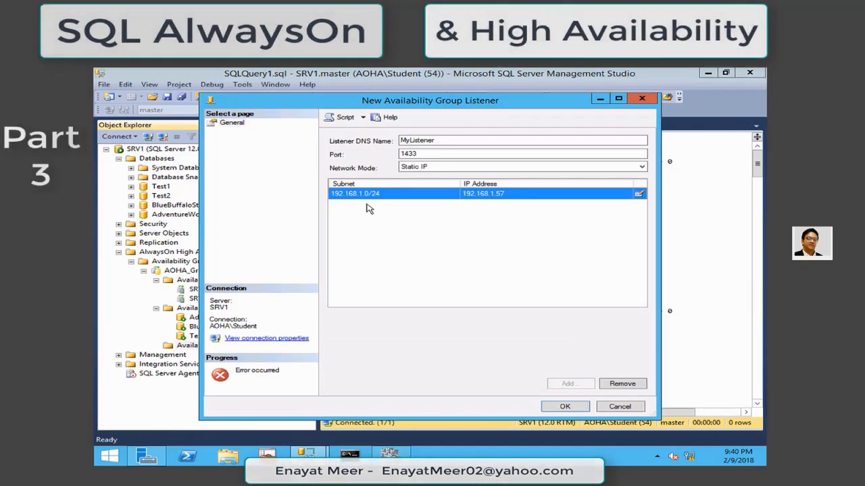
- Change the listener DNS name to My_Listener and create the listener
{"action": "left_click", "coordinate": [447, 146]}
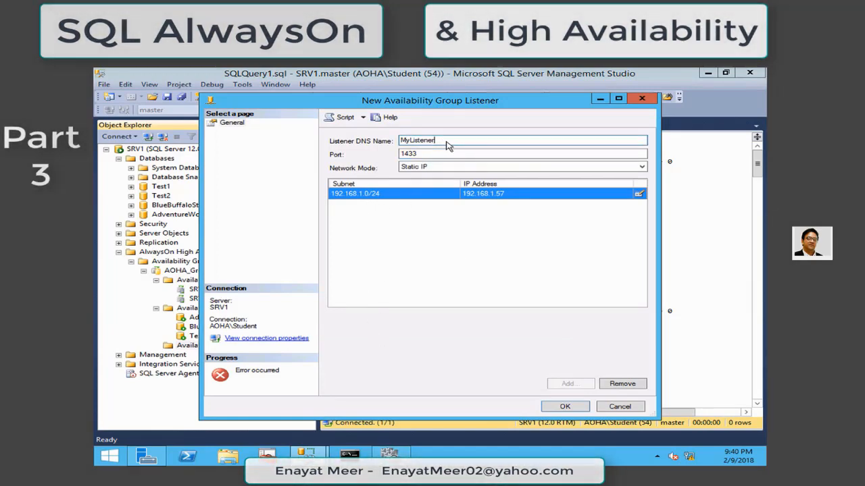
{"action": "double_click", "coordinate": [447, 145]}
{"action": "type", "text": "My"}
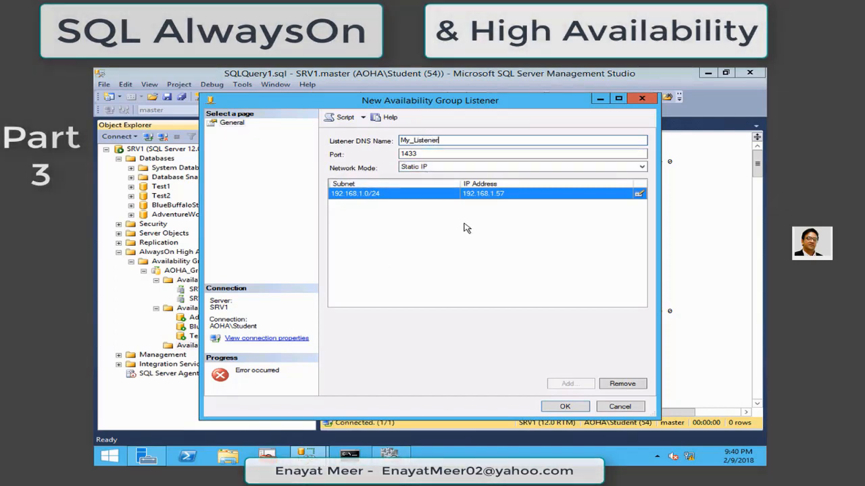
{"action": "left_click", "coordinate": [565, 407]}
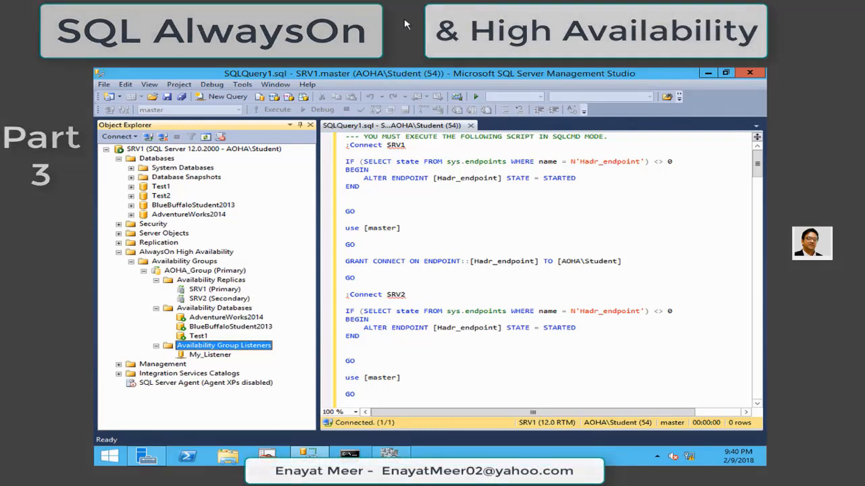
- Switch to AODC, refresh the AOHA.local zone in DNS Manager, and check for the My_Listener host record
{"action": "left_click", "coordinate": [405, 24]}
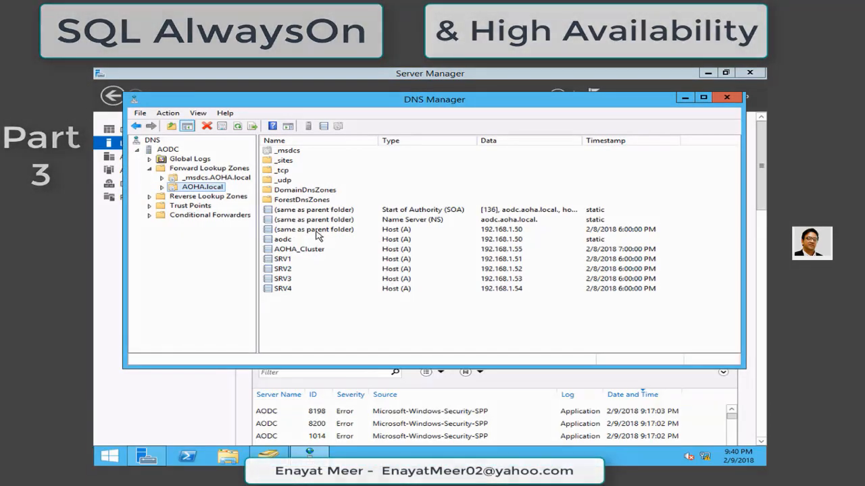
{"action": "left_click", "coordinate": [238, 126]}
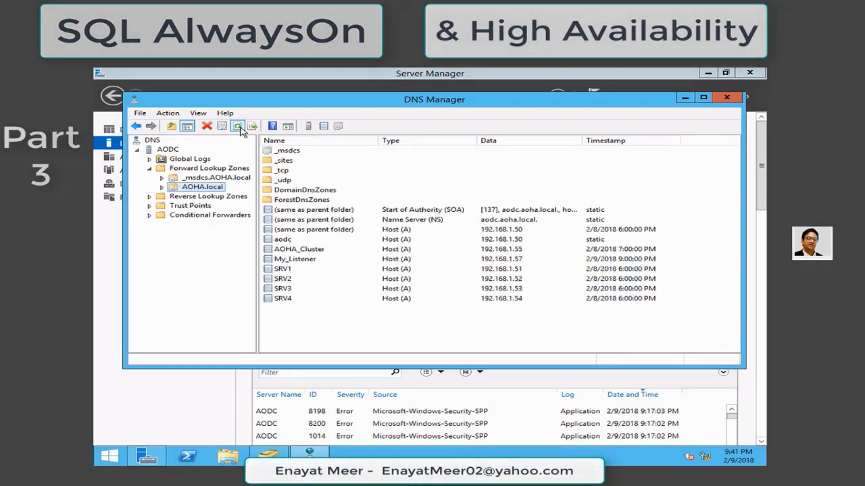
{"action": "left_click", "coordinate": [314, 262]}
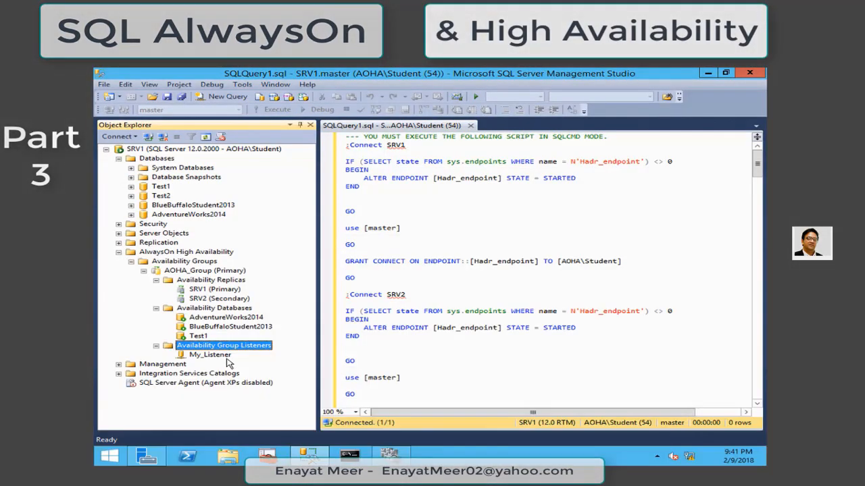
- Back in SQL Server Management Studio on SRV1, review the properties of My_Listener and close them without changes
{"action": "left_click", "coordinate": [206, 354]}
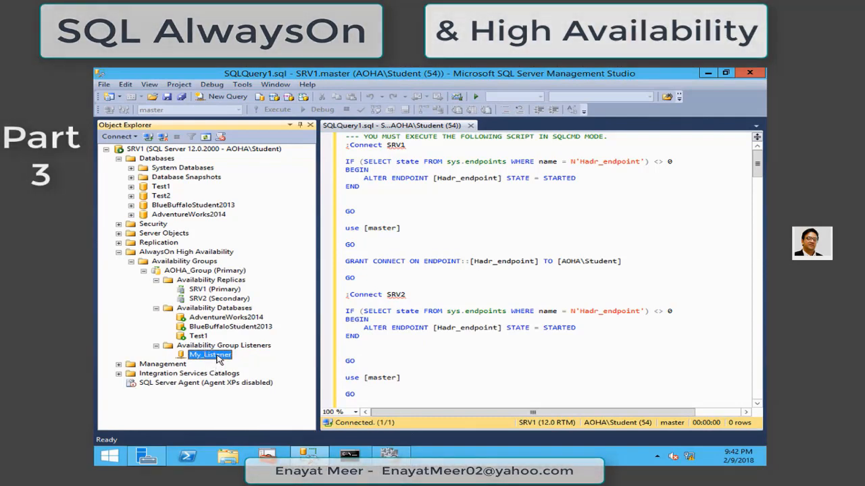
{"action": "right_click", "coordinate": [216, 355]}
{"action": "left_click", "coordinate": [256, 417]}
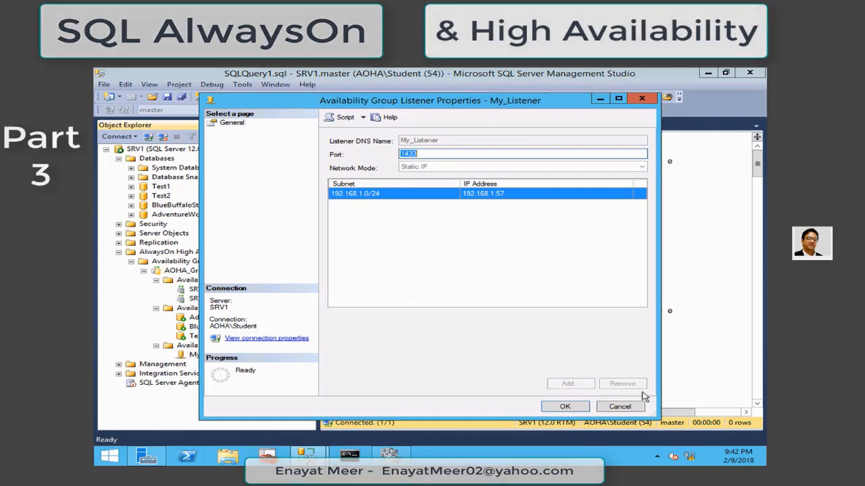
{"action": "left_click", "coordinate": [630, 409]}
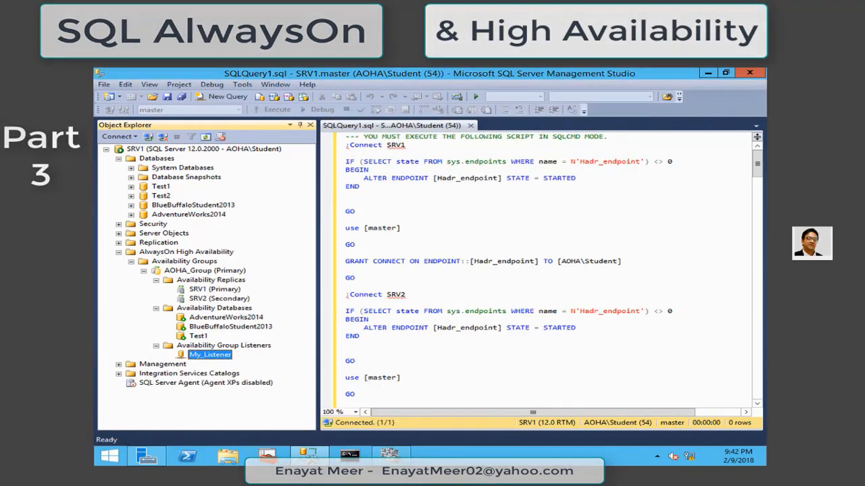
- Connect Object Explorer to the SRV2 database engine using Windows Authentication
{"action": "left_click", "coordinate": [142, 151]}
{"action": "right_click", "coordinate": [142, 151]}
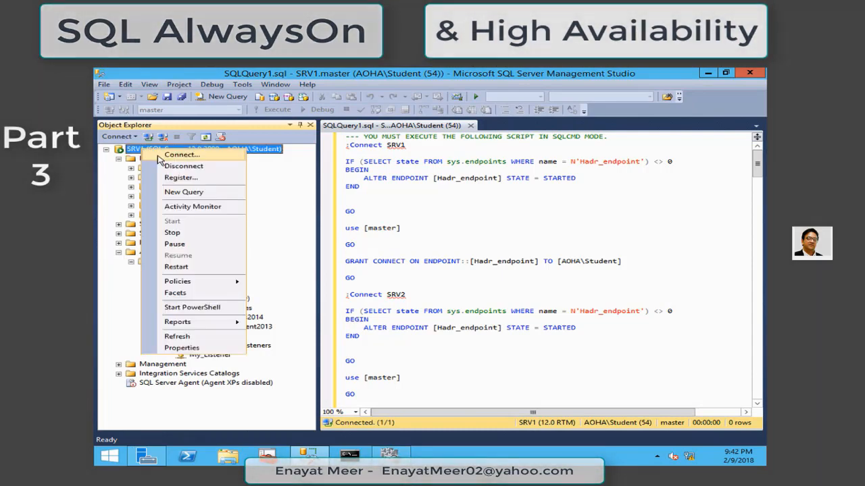
{"action": "left_click", "coordinate": [163, 160]}
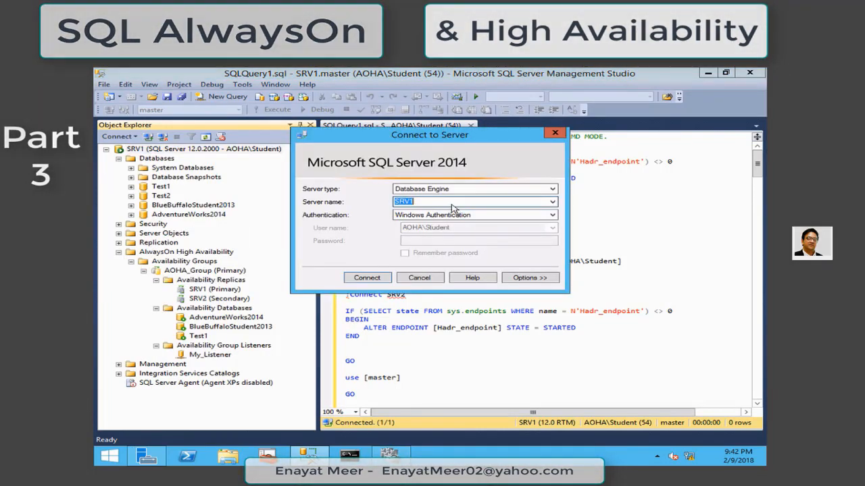
{"action": "left_click", "coordinate": [459, 202]}
{"action": "left_click", "coordinate": [405, 219]}
{"action": "left_click", "coordinate": [378, 278]}
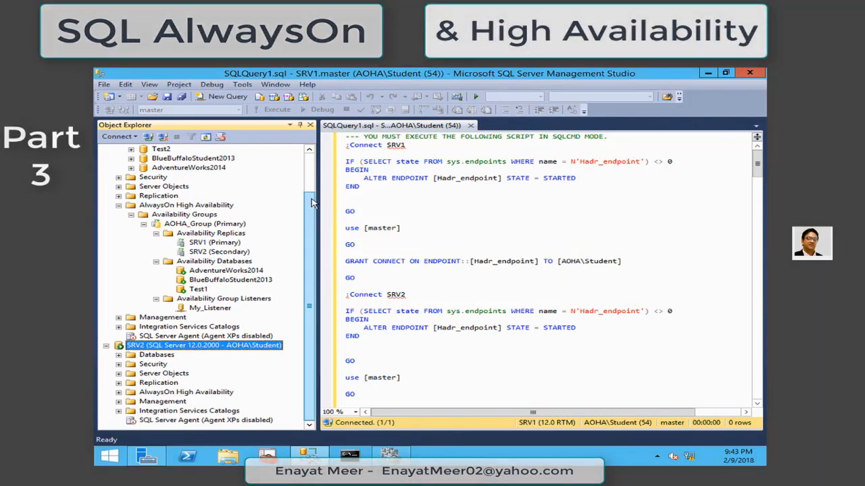
- Collapse SRV1 and examine the replicas, databases and listeners of AOHA_Group under SRV2's AlwaysOn High Availability
{"action": "left_click_drag", "start_coordinate": [312, 203], "coordinate": [312, 154]}
{"action": "left_click", "coordinate": [119, 158]}
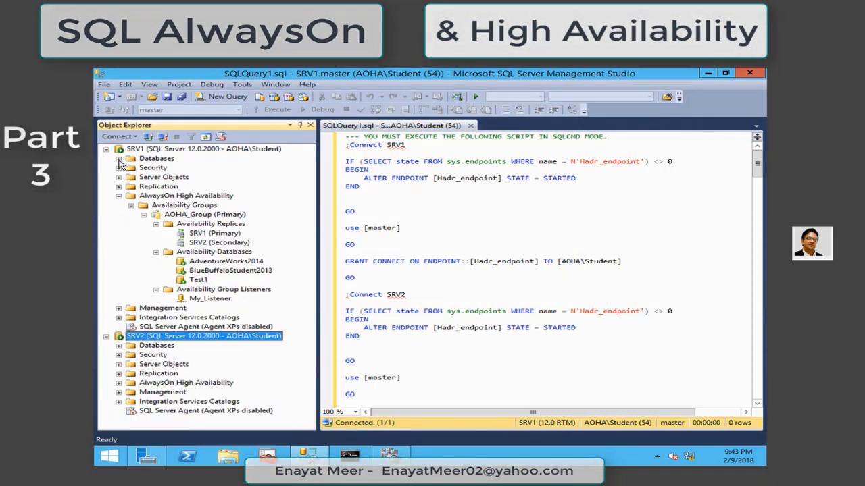
{"action": "left_click", "coordinate": [106, 149]}
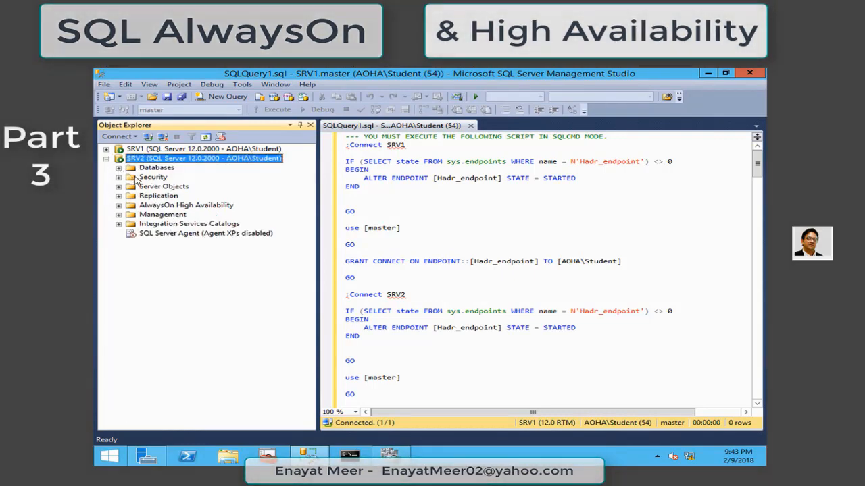
{"action": "left_click", "coordinate": [118, 205]}
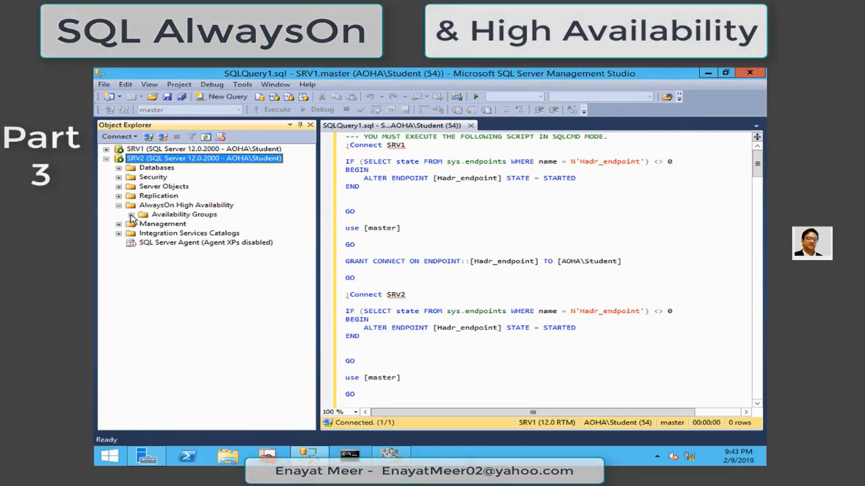
{"action": "left_click", "coordinate": [131, 215]}
{"action": "left_click", "coordinate": [144, 224]}
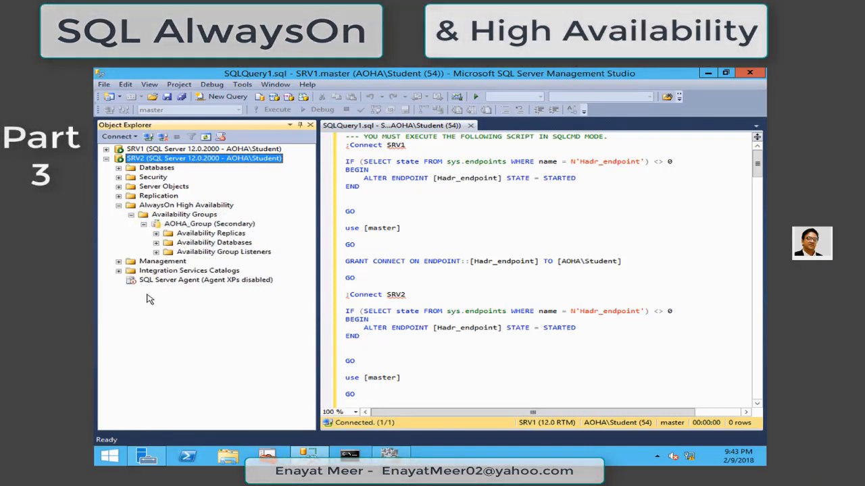
{"action": "left_click", "coordinate": [156, 233]}
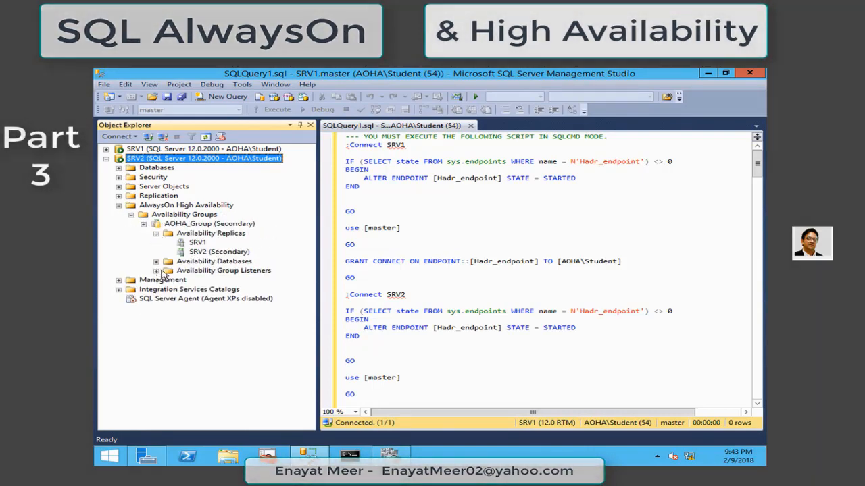
{"action": "left_click", "coordinate": [156, 261]}
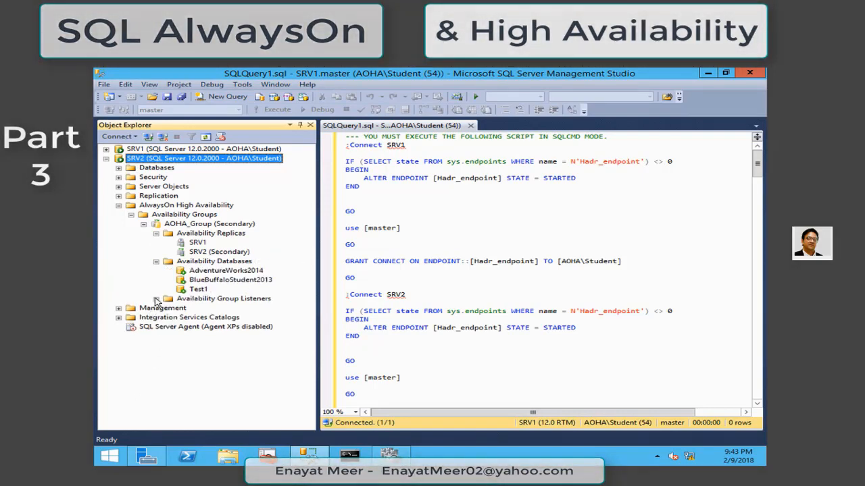
{"action": "left_click", "coordinate": [156, 299]}
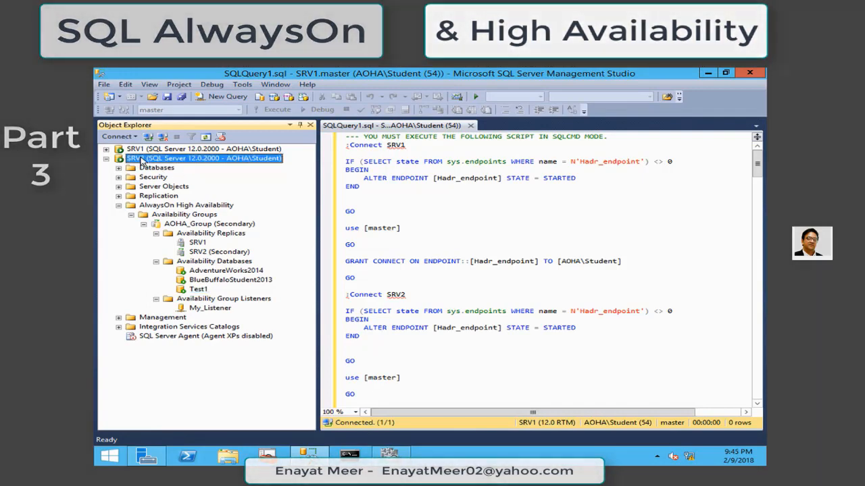
- Refresh the SRV2 server node and expand its availability groups again down to AOHA_Group
{"action": "right_click", "coordinate": [142, 159]}
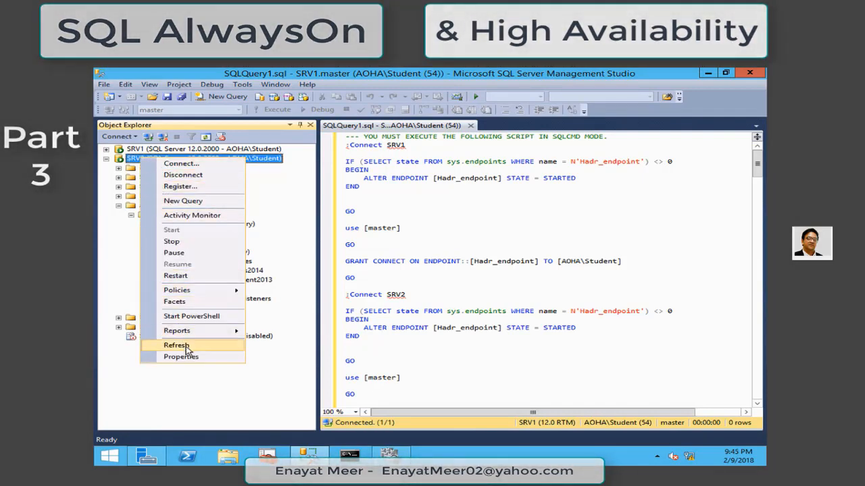
{"action": "left_click", "coordinate": [181, 345]}
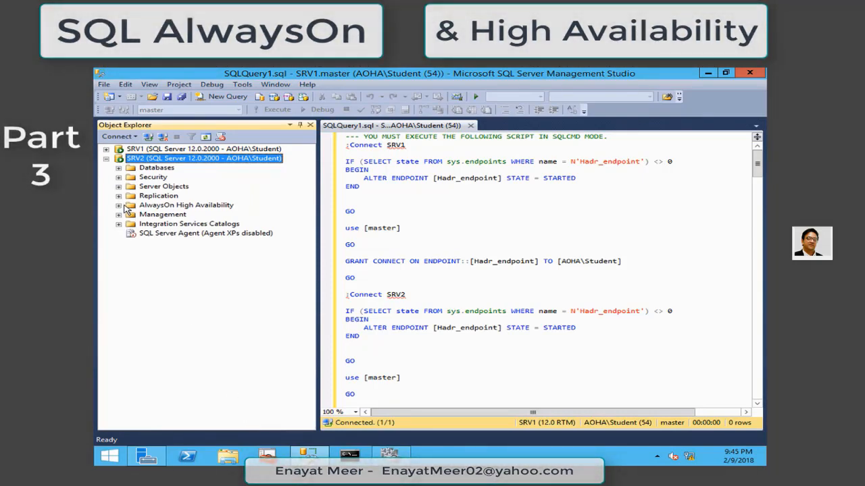
{"action": "left_click", "coordinate": [119, 206]}
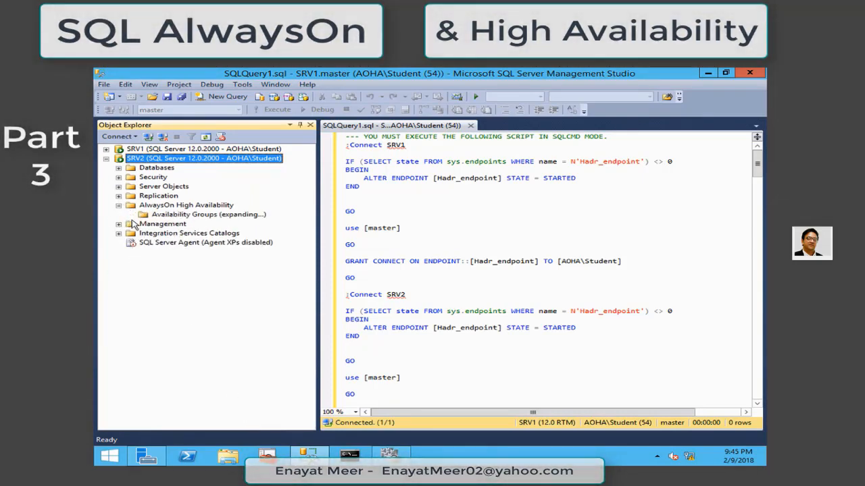
{"action": "left_click", "coordinate": [144, 223]}
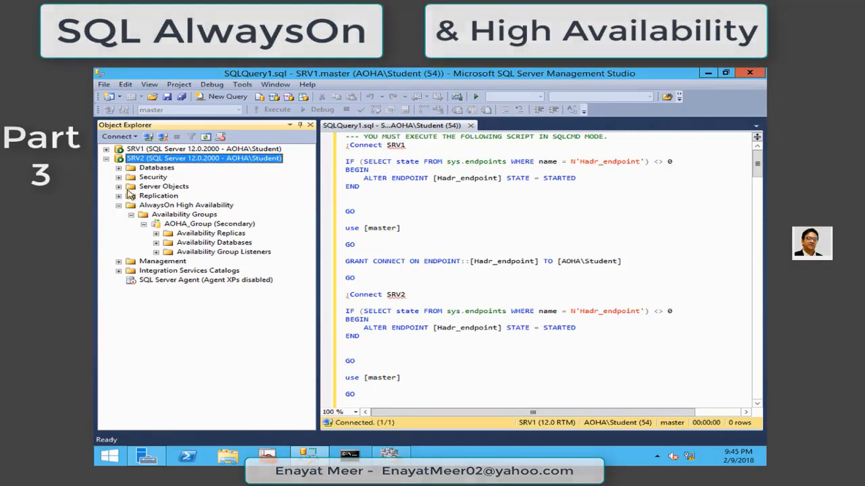
- Check the state of the databases on SRV2, try to expand BlueBuffaloStudent2013, and dismiss the resulting message
{"action": "left_click", "coordinate": [119, 168]}
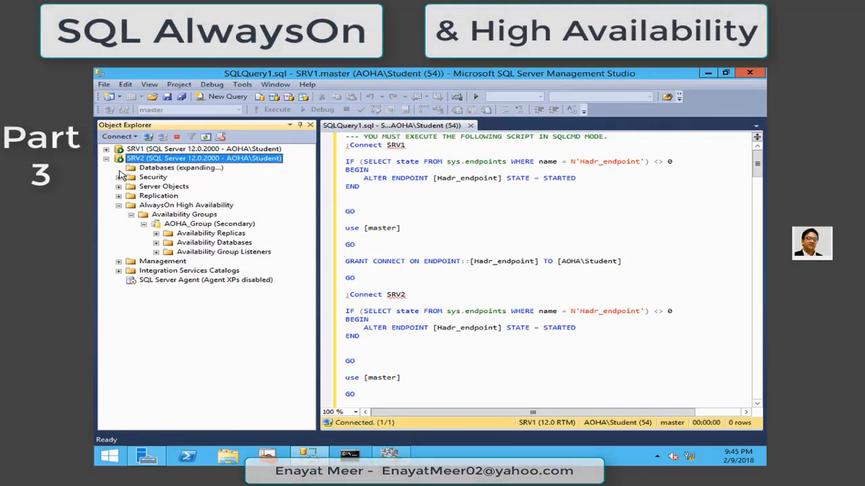
{"action": "left_click", "coordinate": [245, 197]}
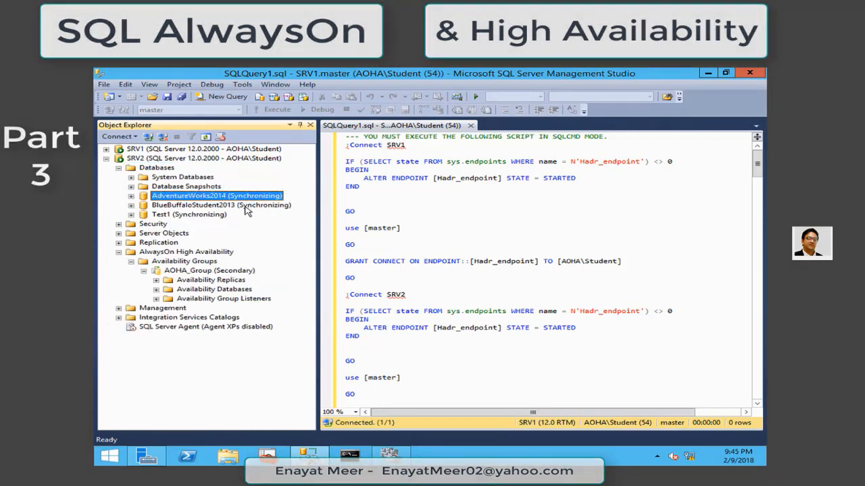
{"action": "left_click", "coordinate": [245, 206]}
{"action": "left_click", "coordinate": [212, 216]}
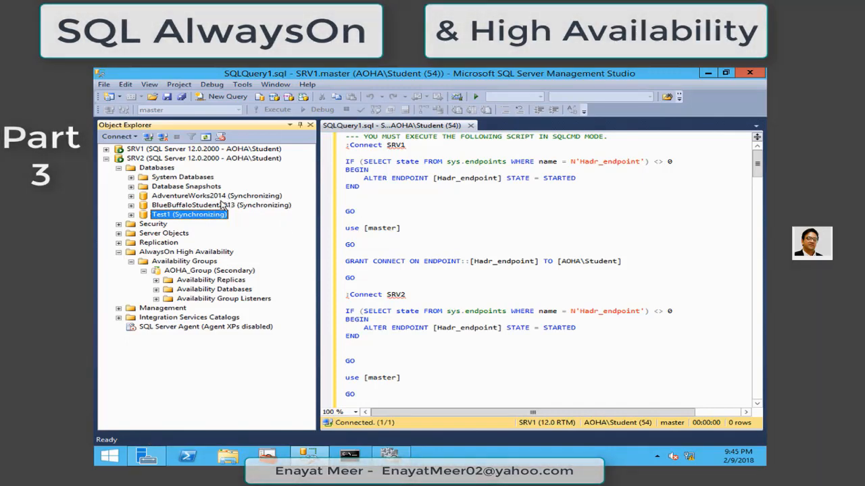
{"action": "left_click", "coordinate": [131, 205]}
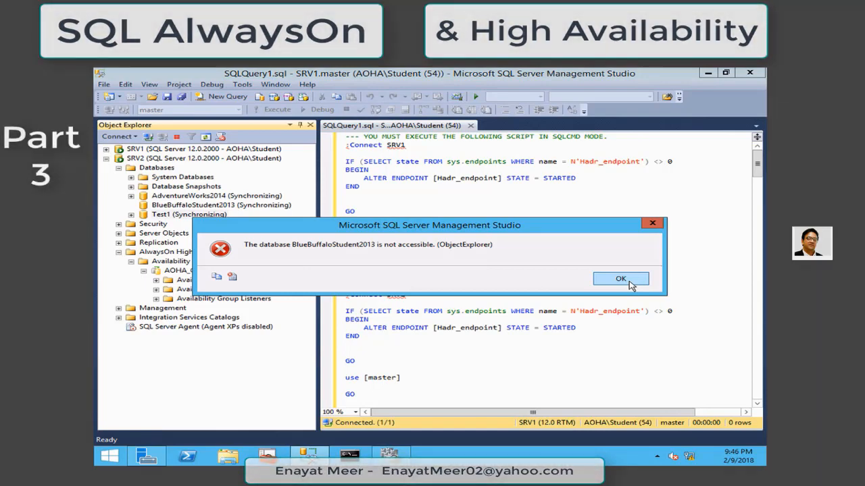
{"action": "left_click", "coordinate": [627, 282]}
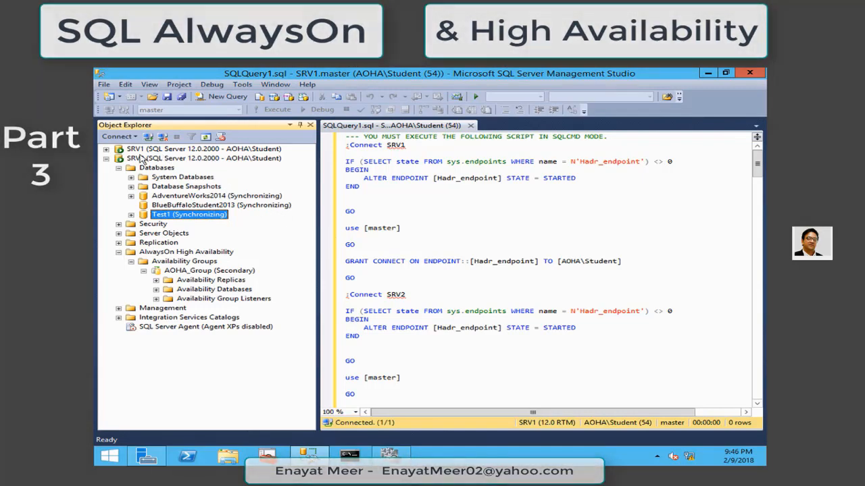
- From SRV1's AOHA_Group, set Readable secondary to Yes in the SRV2 replica's properties and apply the change
{"action": "left_click", "coordinate": [106, 160]}
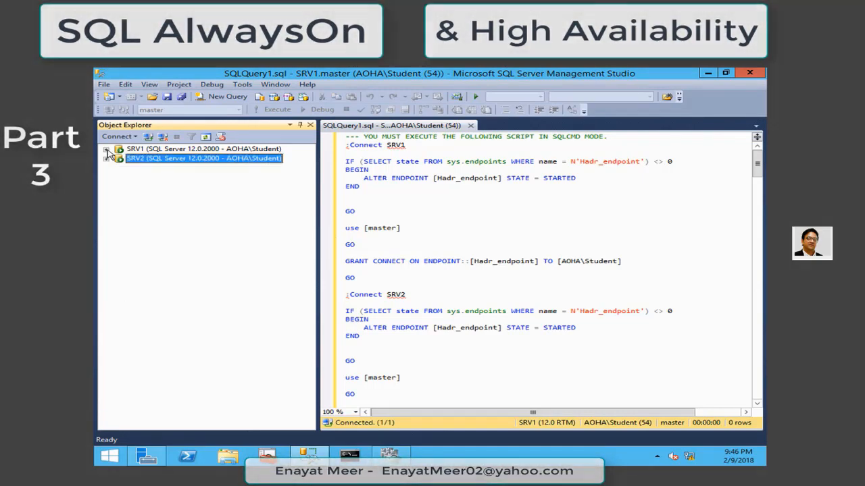
{"action": "left_click", "coordinate": [106, 149]}
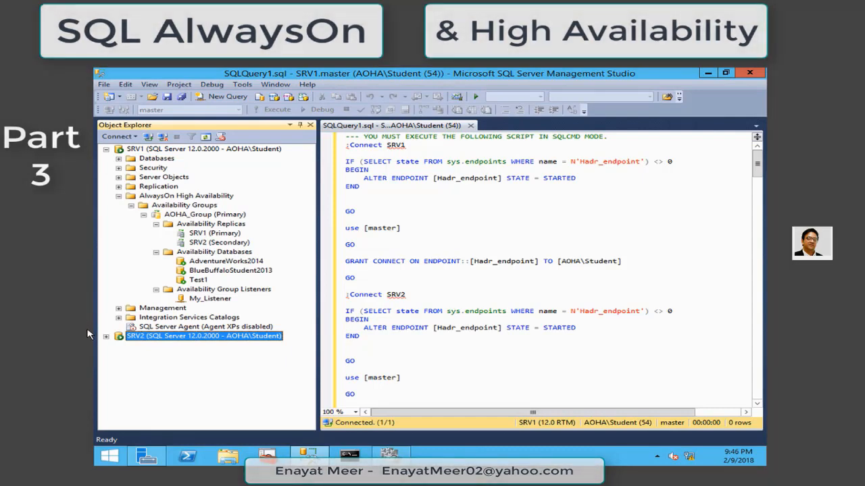
{"action": "left_click", "coordinate": [217, 271]}
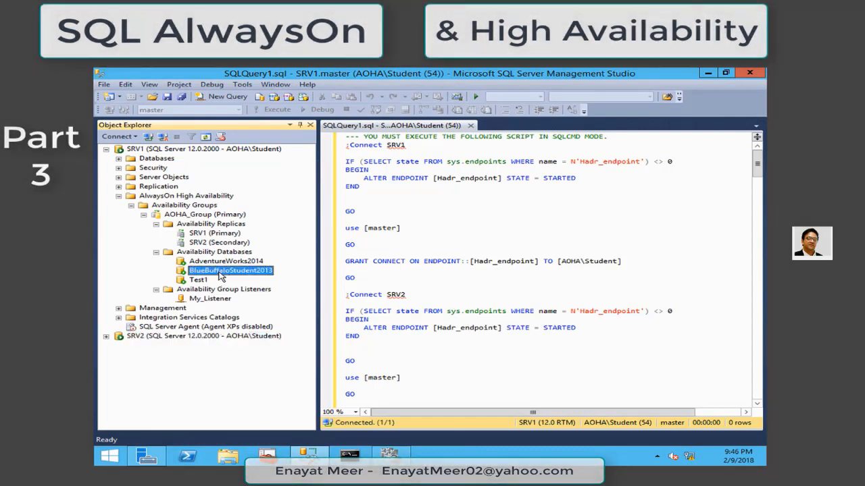
{"action": "left_click", "coordinate": [214, 233]}
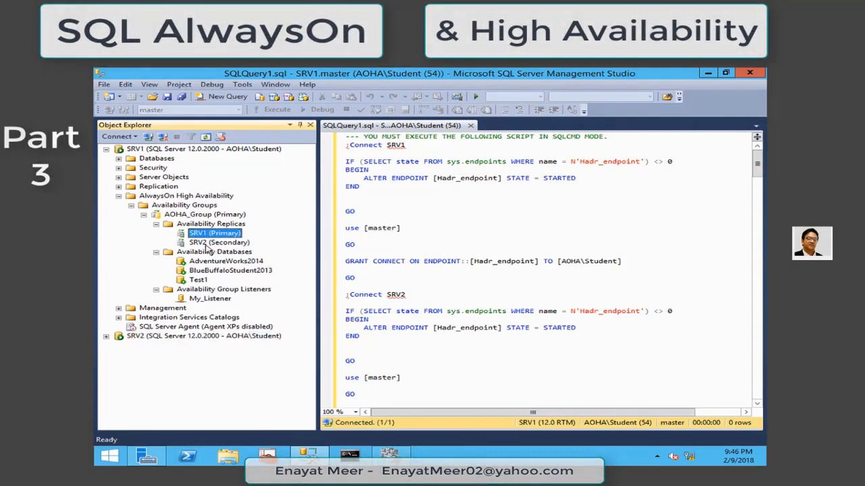
{"action": "left_click", "coordinate": [206, 244]}
{"action": "right_click", "coordinate": [207, 247]}
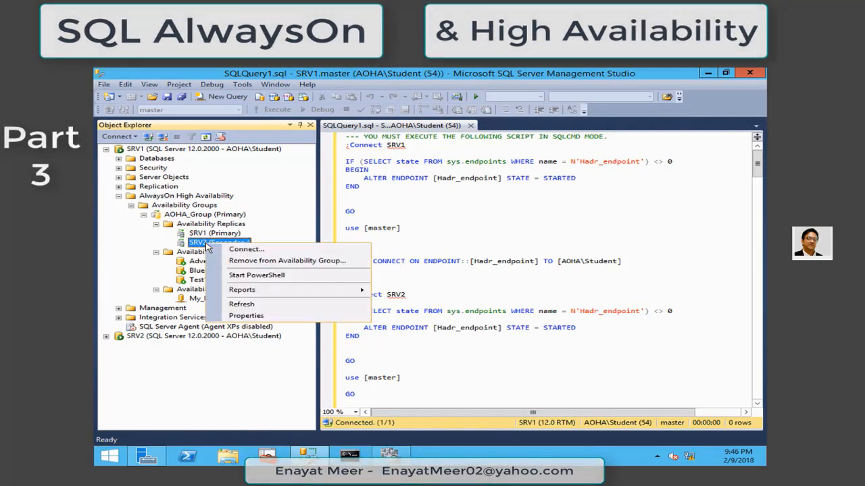
{"action": "left_click", "coordinate": [236, 316]}
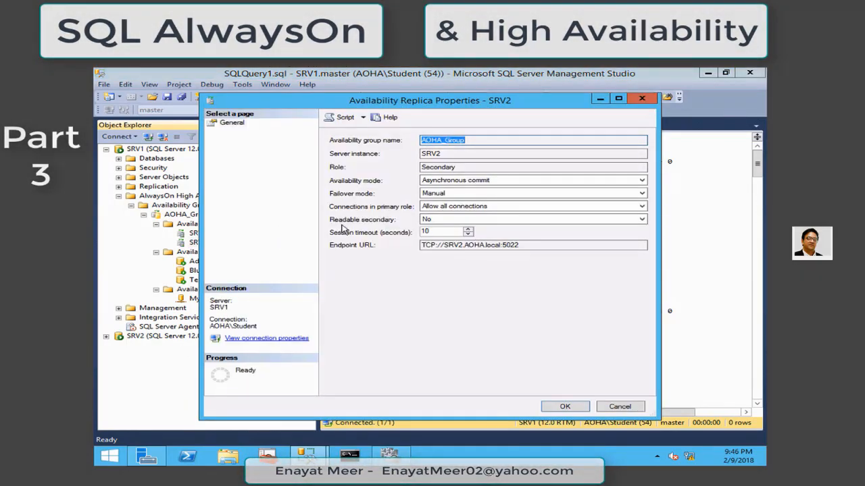
{"action": "left_click", "coordinate": [641, 218]}
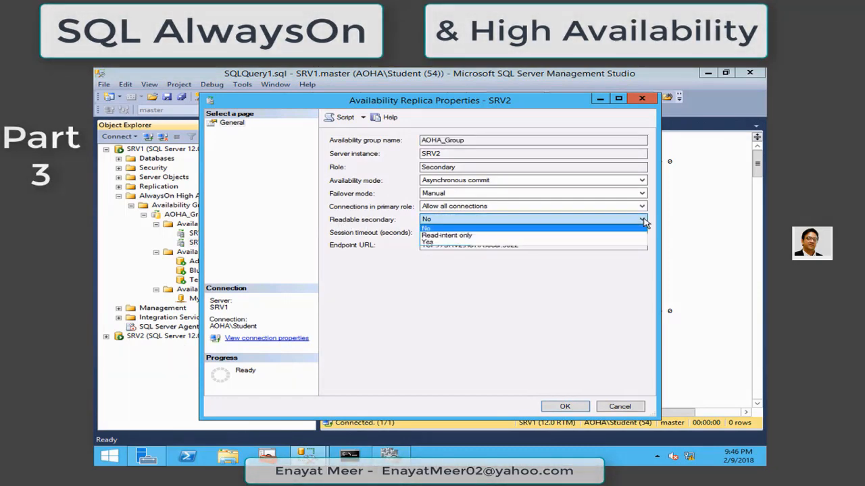
{"action": "left_click", "coordinate": [436, 242]}
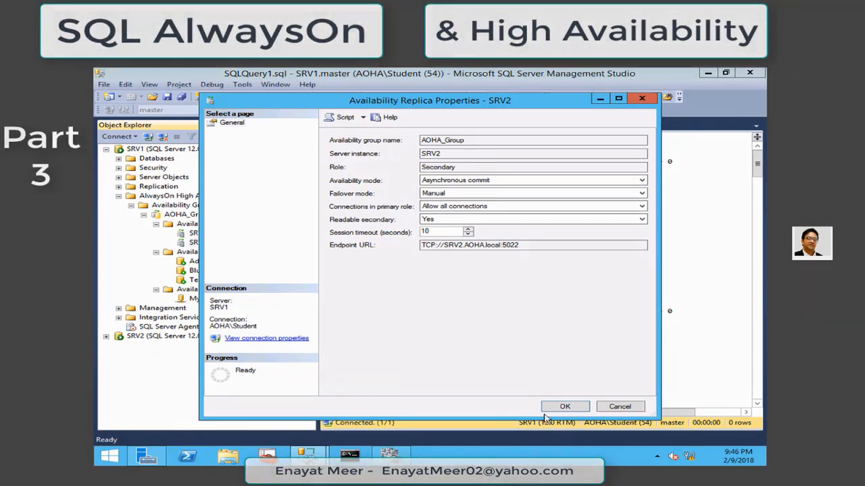
{"action": "left_click", "coordinate": [564, 408]}
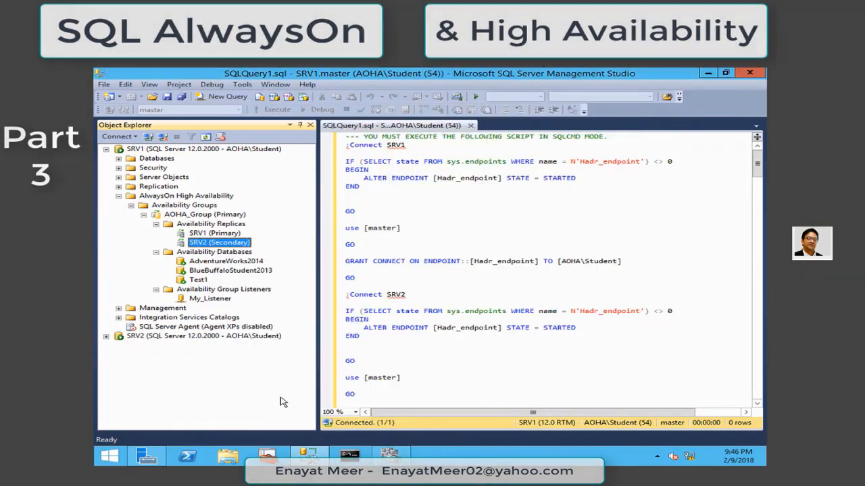
- Collapse SRV1, expand SRV2, and open a new query against its BlueBuffaloStudent2013 database
{"action": "left_click", "coordinate": [106, 149]}
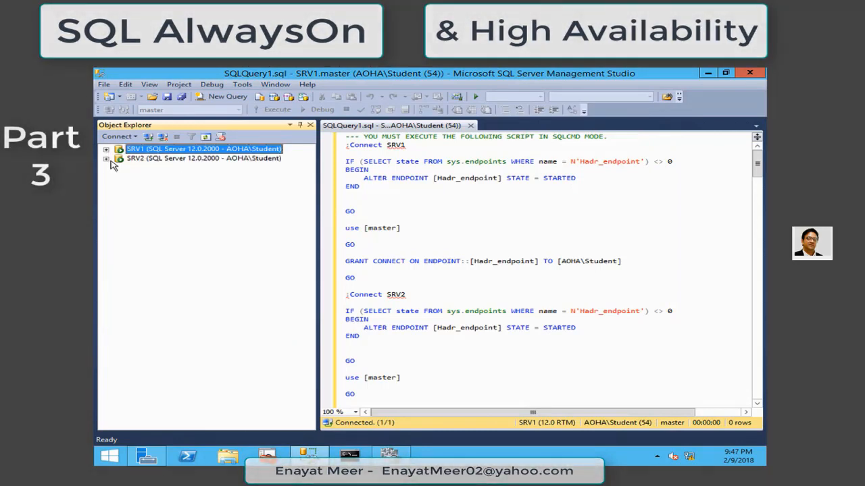
{"action": "left_click", "coordinate": [106, 159]}
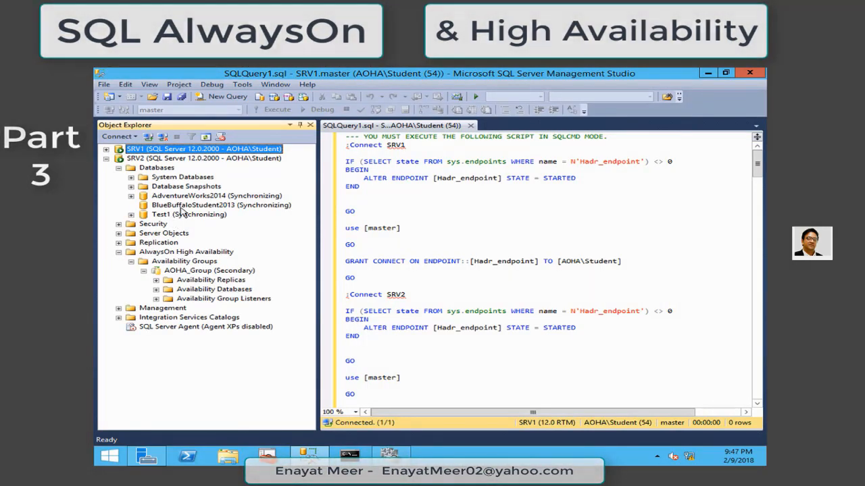
{"action": "left_click", "coordinate": [179, 205]}
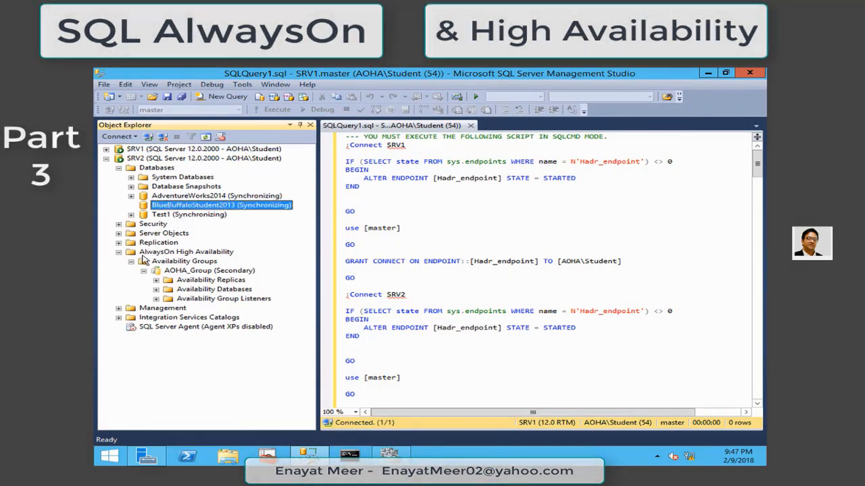
{"action": "right_click", "coordinate": [187, 208]}
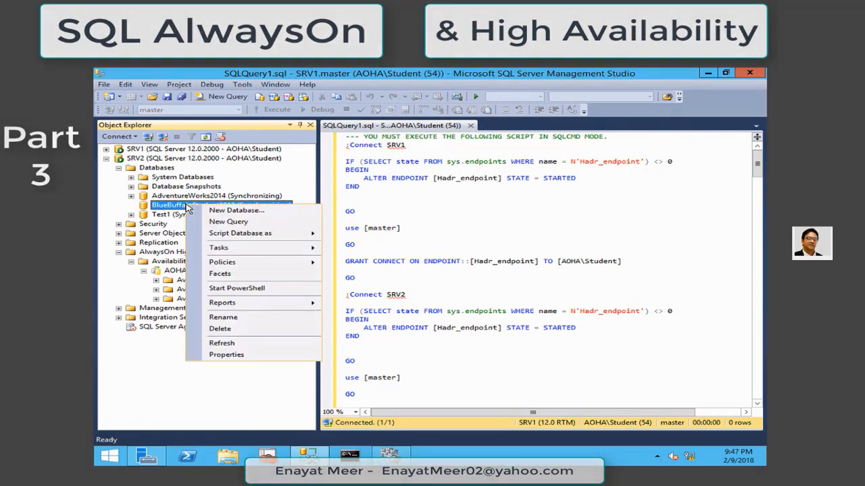
{"action": "left_click", "coordinate": [220, 223]}
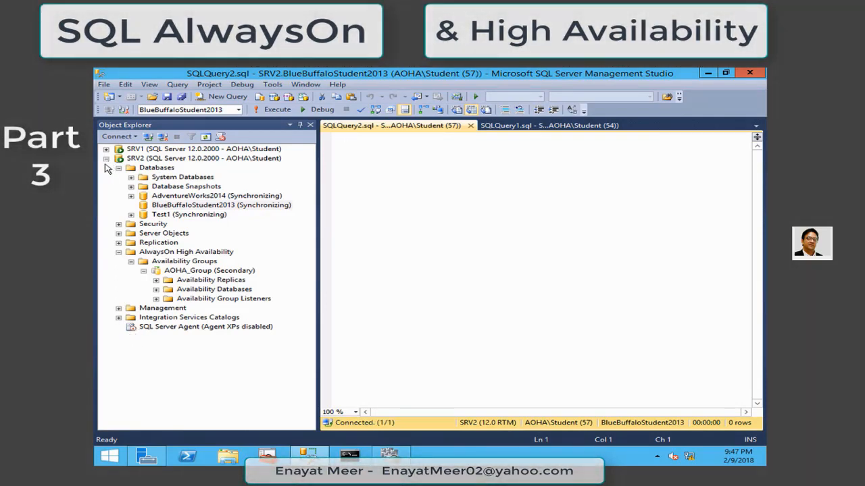
- Collapse SRV2, expand SRV1, and start a new table in its Test1 database
{"action": "left_click", "coordinate": [106, 158]}
{"action": "left_click", "coordinate": [106, 149]}
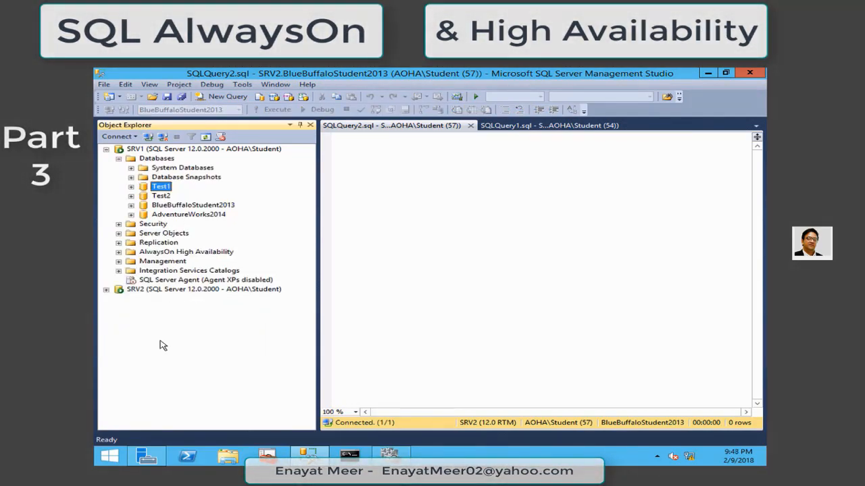
{"action": "left_click", "coordinate": [131, 187]}
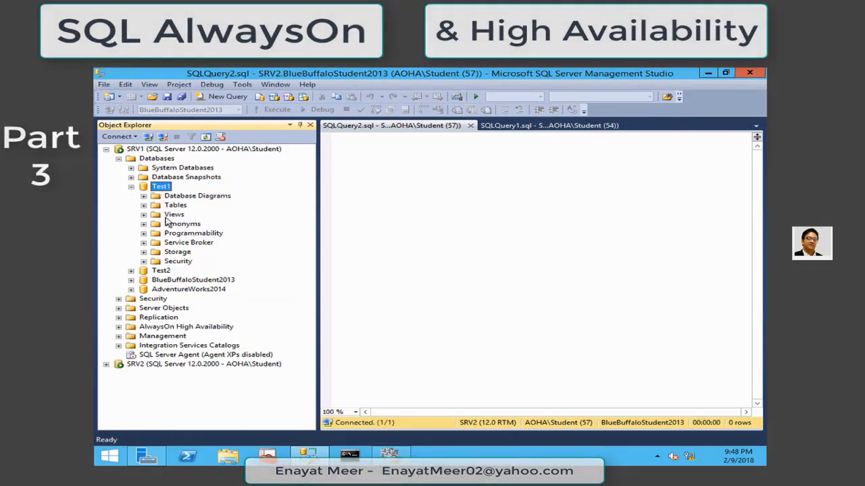
{"action": "left_click", "coordinate": [173, 205]}
{"action": "right_click", "coordinate": [173, 206]}
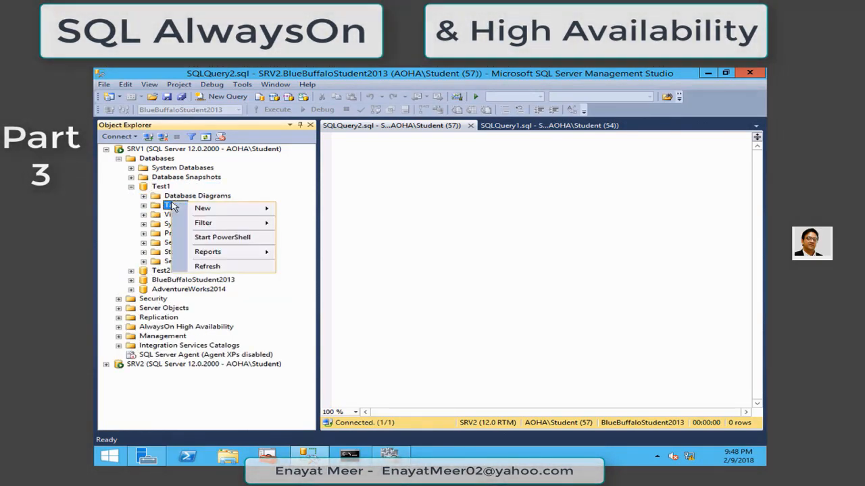
{"action": "mouse_move", "coordinate": [215, 211]}
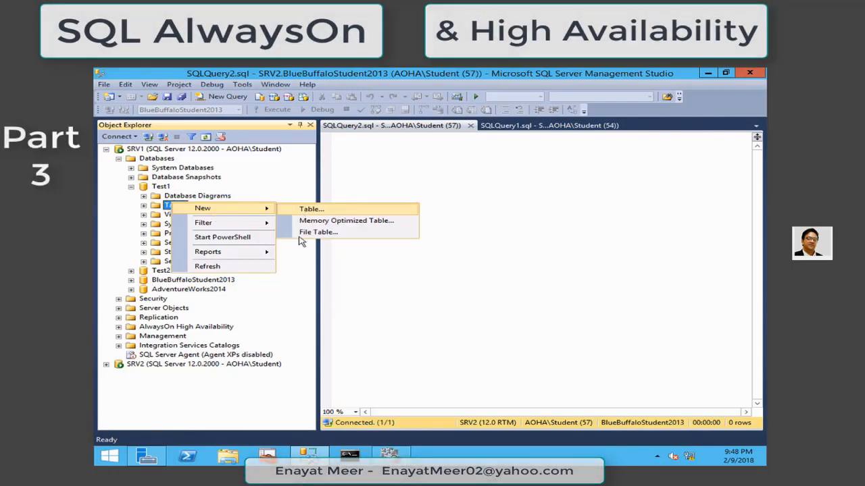
{"action": "left_click", "coordinate": [356, 340]}
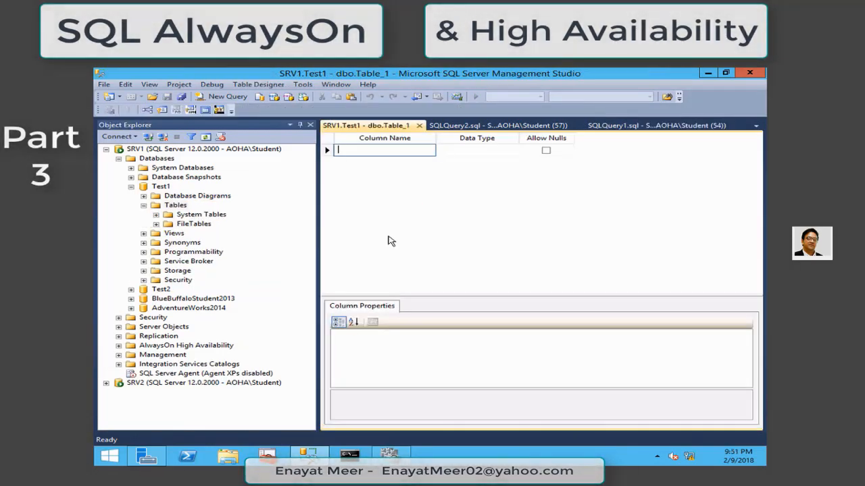
- Add a column named Test with data type nchar(10), then save and close the table as Table_1
{"action": "type", "text": "st"}
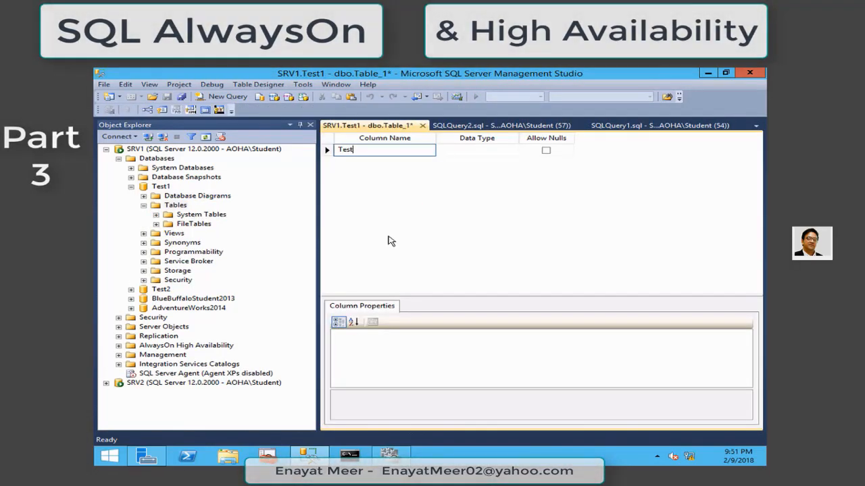
{"action": "key", "text": "Tab"}
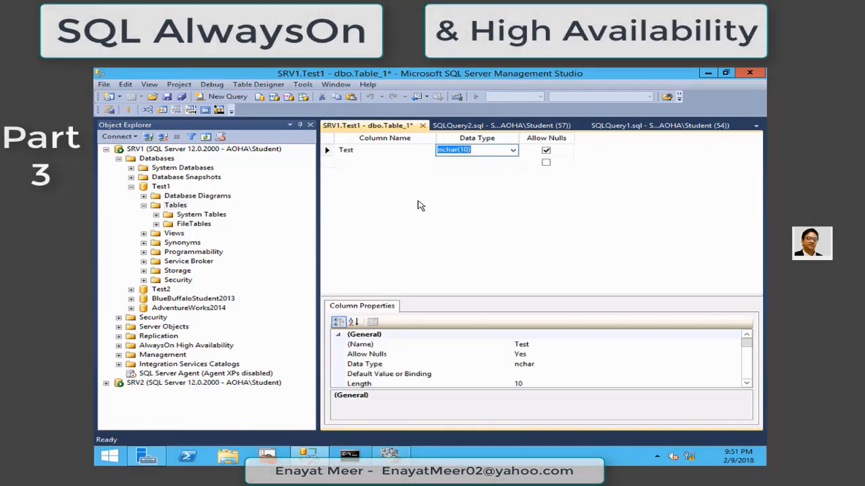
{"action": "left_click", "coordinate": [422, 125]}
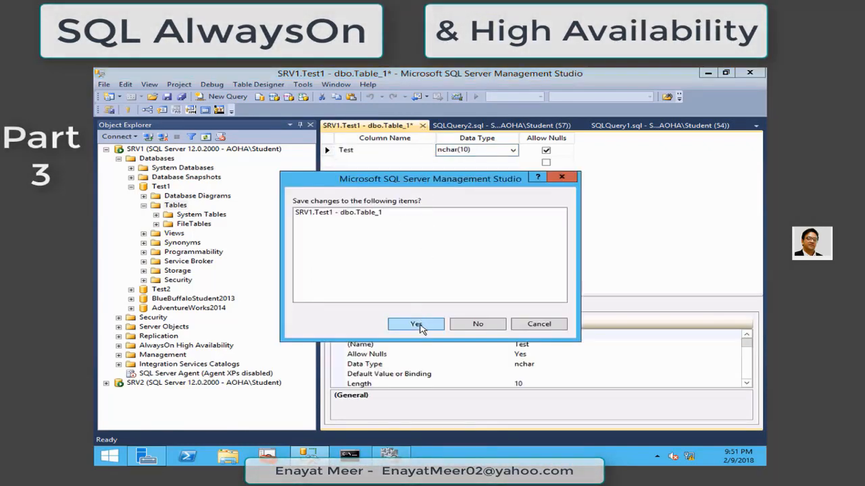
{"action": "left_click", "coordinate": [406, 324]}
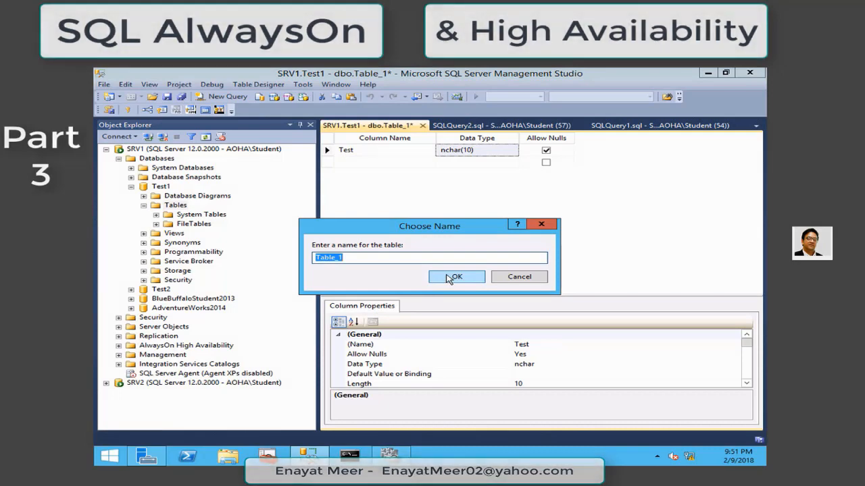
{"action": "left_click", "coordinate": [449, 277]}
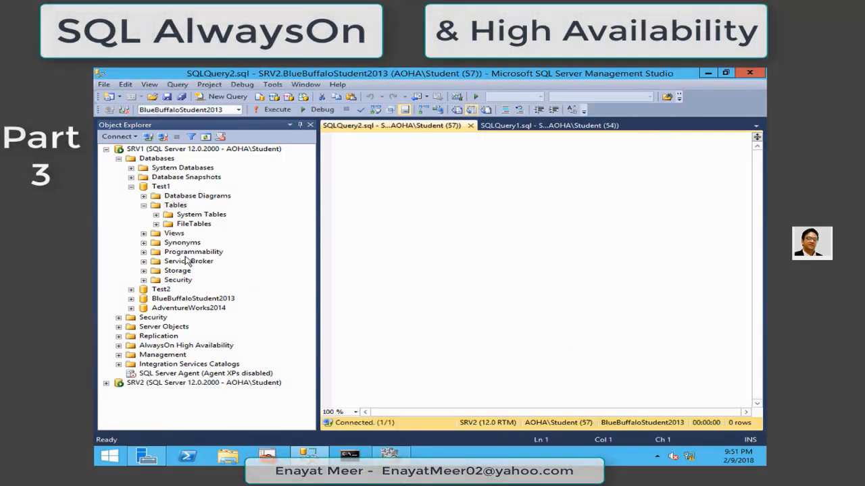
- Refresh SRV1's Test1 database, expand its tables, and select dbo.Table_1
{"action": "left_click", "coordinate": [172, 205]}
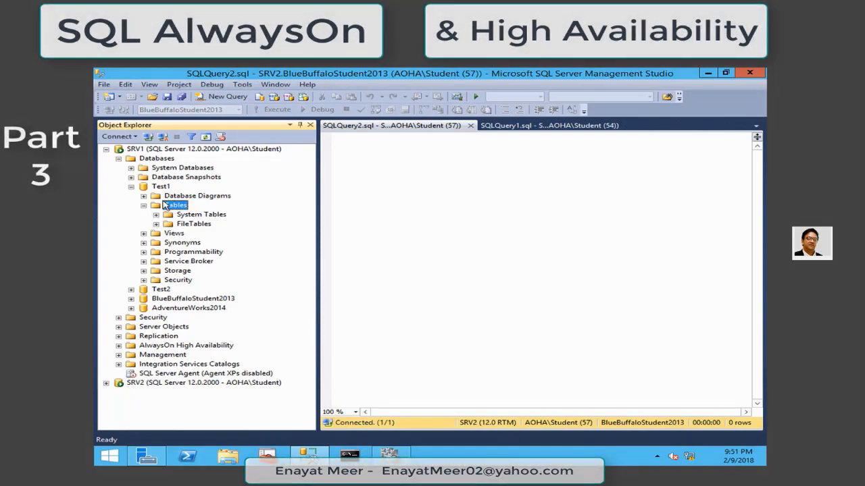
{"action": "right_click", "coordinate": [163, 189]}
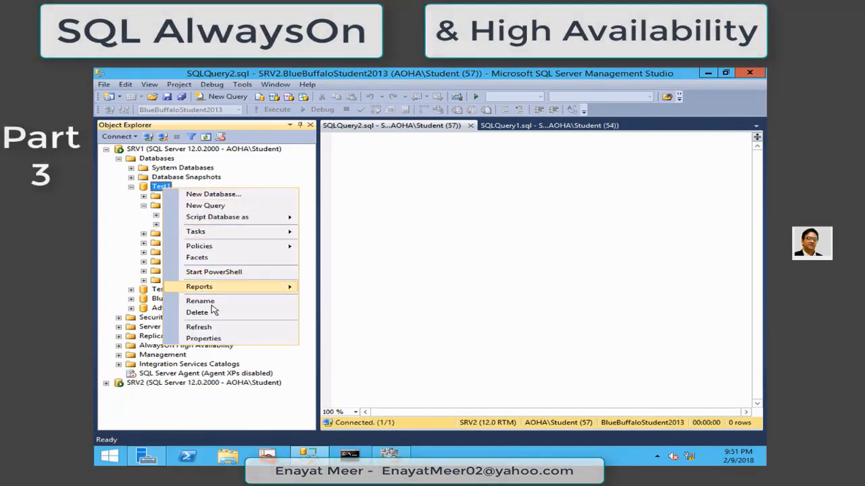
{"action": "left_click", "coordinate": [213, 329]}
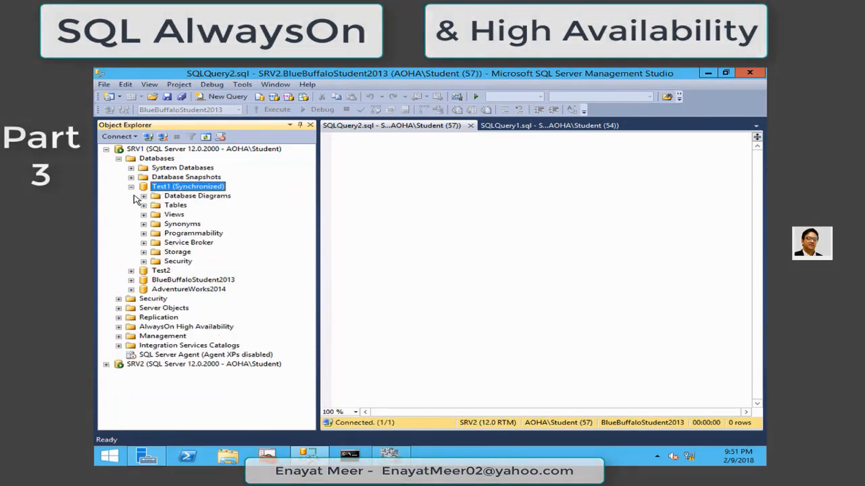
{"action": "left_click", "coordinate": [144, 205]}
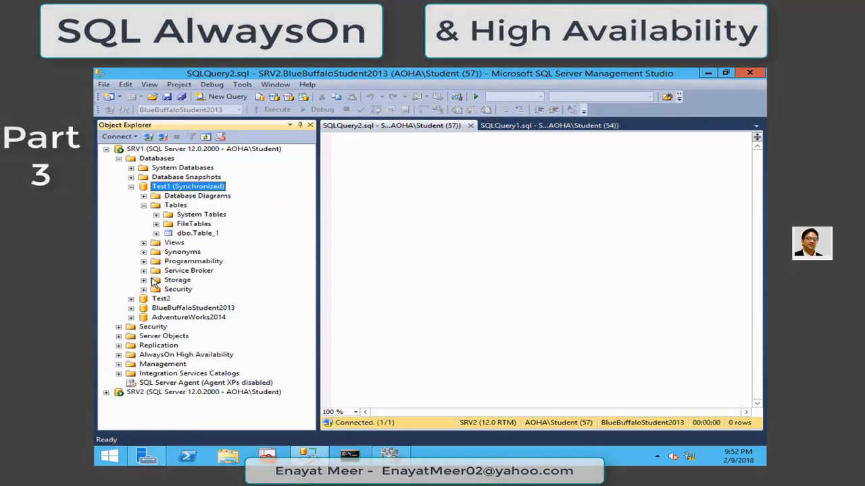
{"action": "left_click", "coordinate": [197, 233]}
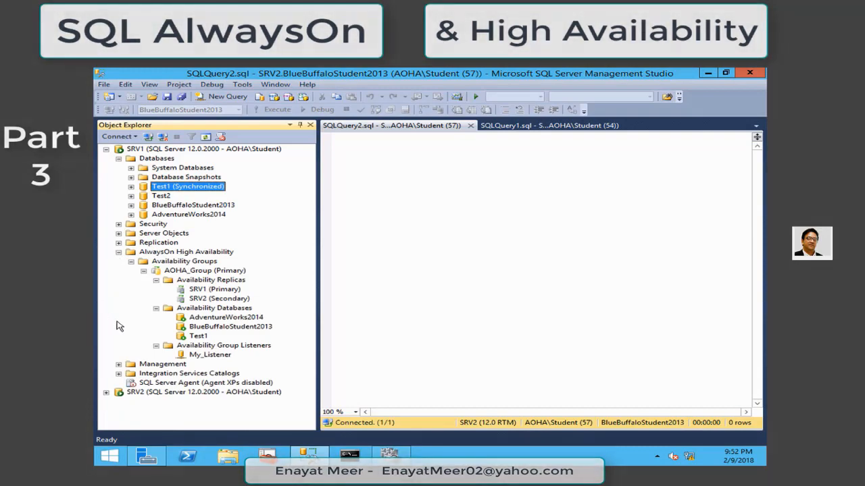
- Open the Add Replica wizard from the availability replicas of AOHA_Group on SRV1
{"action": "left_click", "coordinate": [215, 355]}
{"action": "left_click", "coordinate": [216, 346]}
{"action": "left_click", "coordinate": [195, 280]}
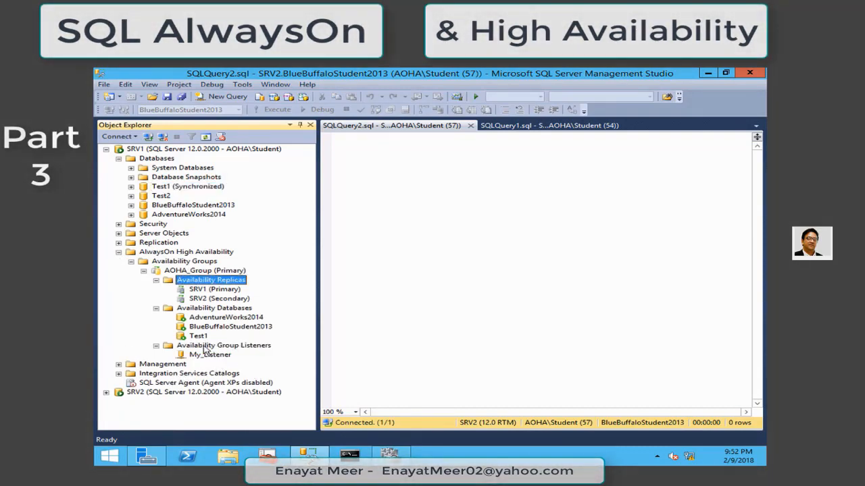
{"action": "right_click", "coordinate": [192, 284]}
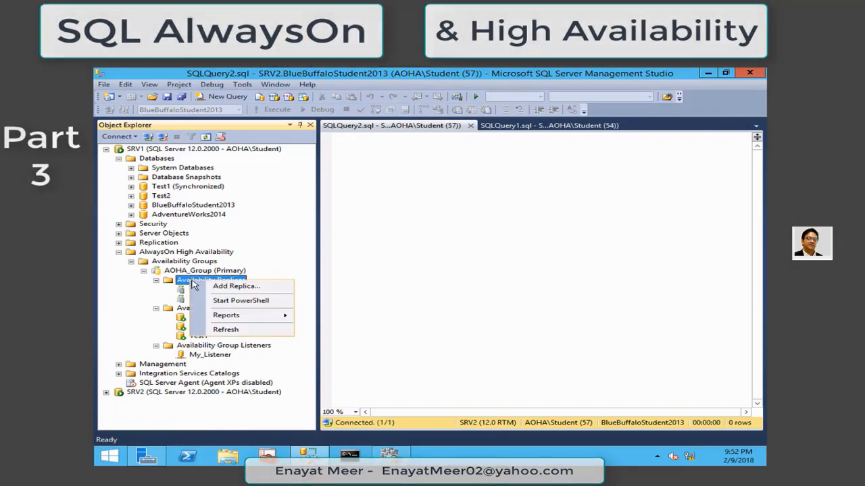
{"action": "left_click", "coordinate": [204, 327]}
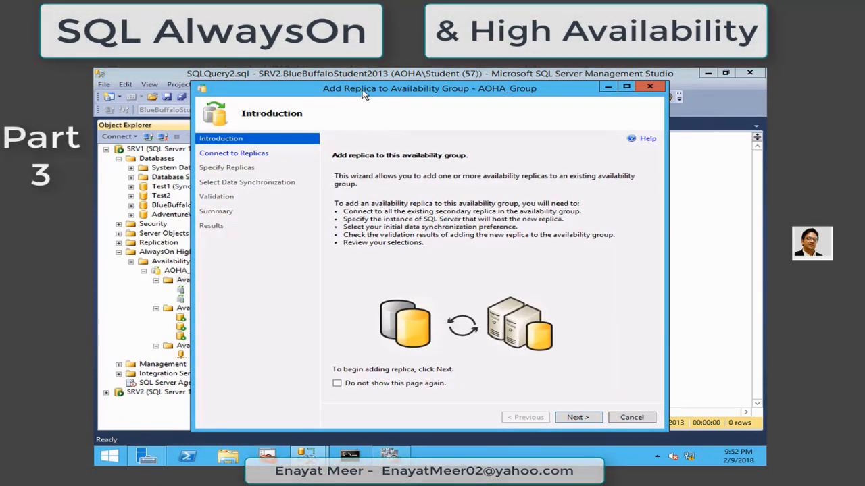
{"action": "left_click_drag", "start_coordinate": [370, 97], "coordinate": [358, 96]}
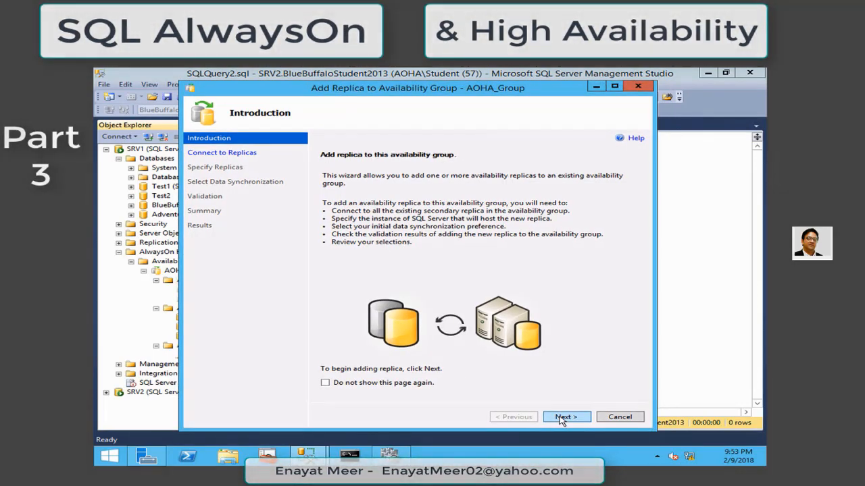
- Proceed past the introduction and connect to the existing secondary replica SRV2 using Windows Authentication
{"action": "left_click", "coordinate": [560, 418]}
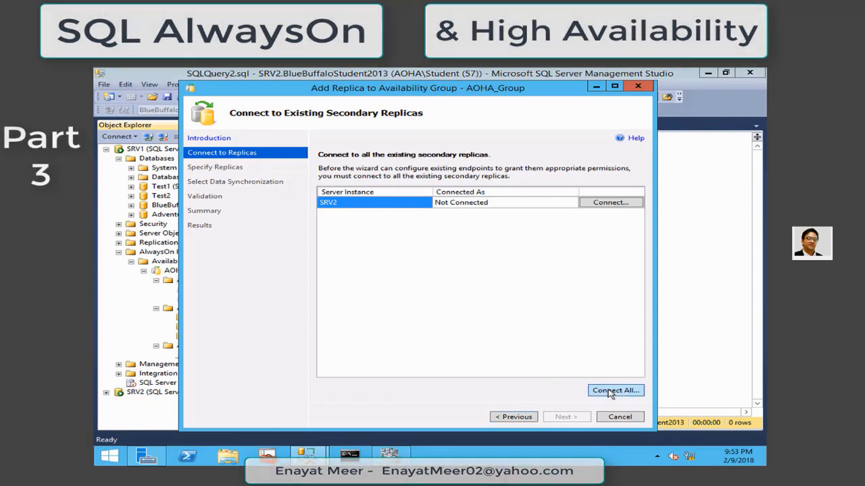
{"action": "left_click", "coordinate": [608, 392]}
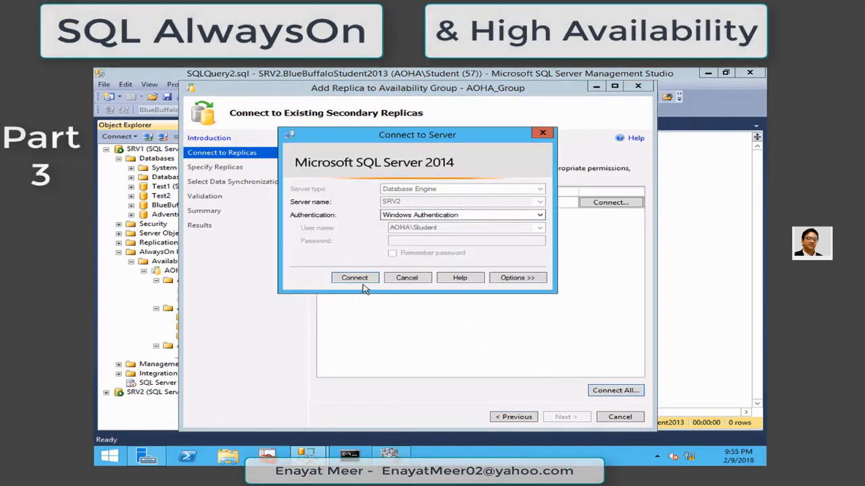
{"action": "left_click", "coordinate": [358, 278]}
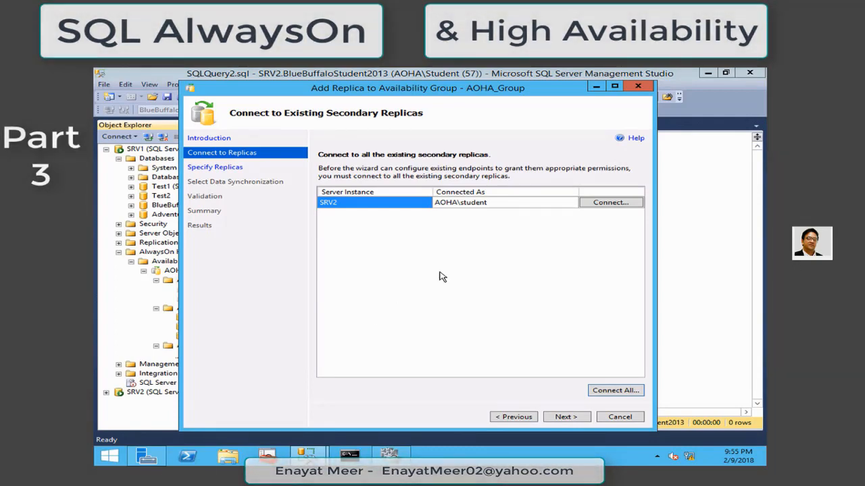
- Specify SRV4 as an additional replica, connecting to it with Windows Authentication
{"action": "left_click", "coordinate": [549, 417]}
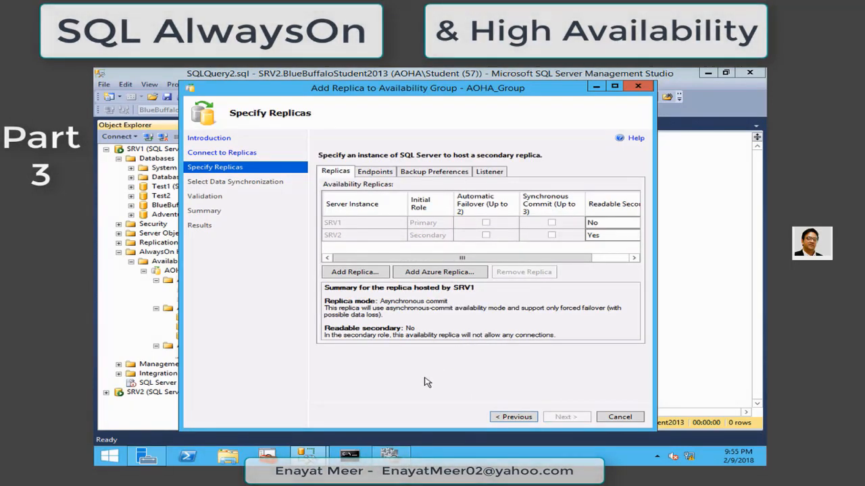
{"action": "left_click", "coordinate": [356, 273]}
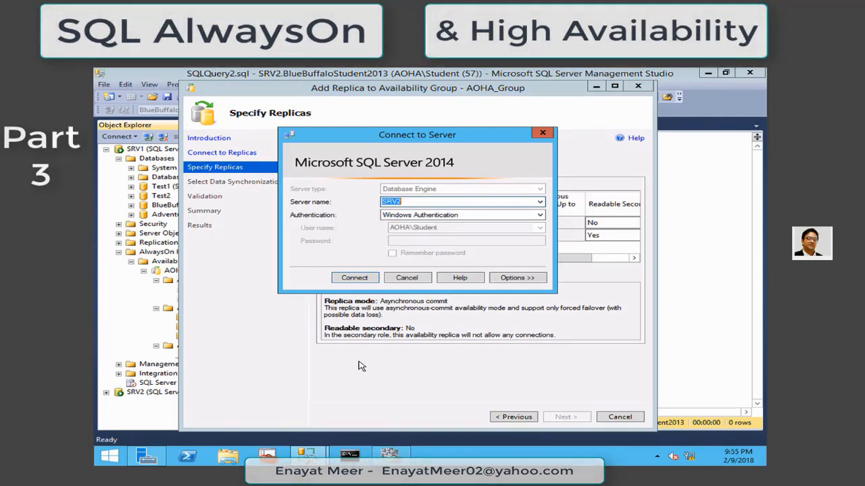
{"action": "left_click", "coordinate": [540, 202]}
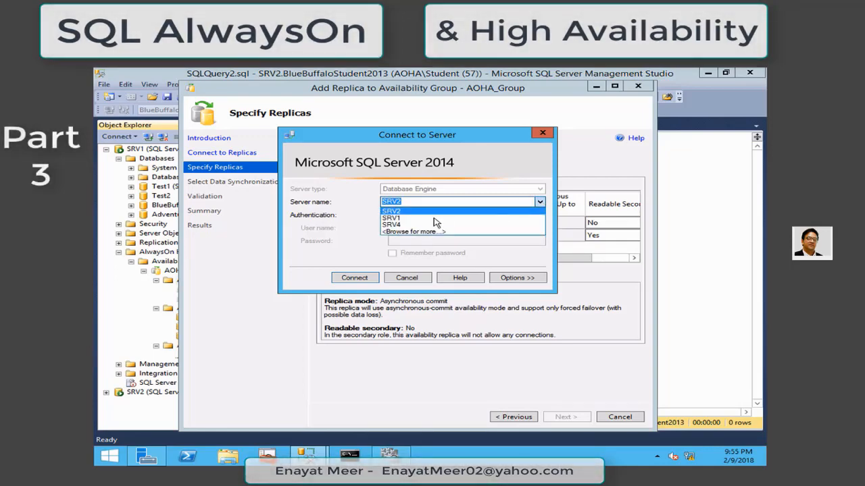
{"action": "left_click", "coordinate": [413, 225]}
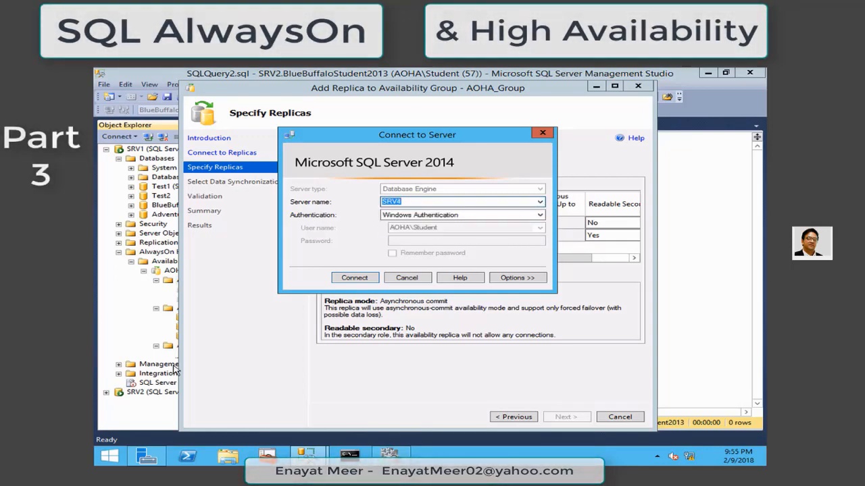
{"action": "left_click", "coordinate": [356, 279]}
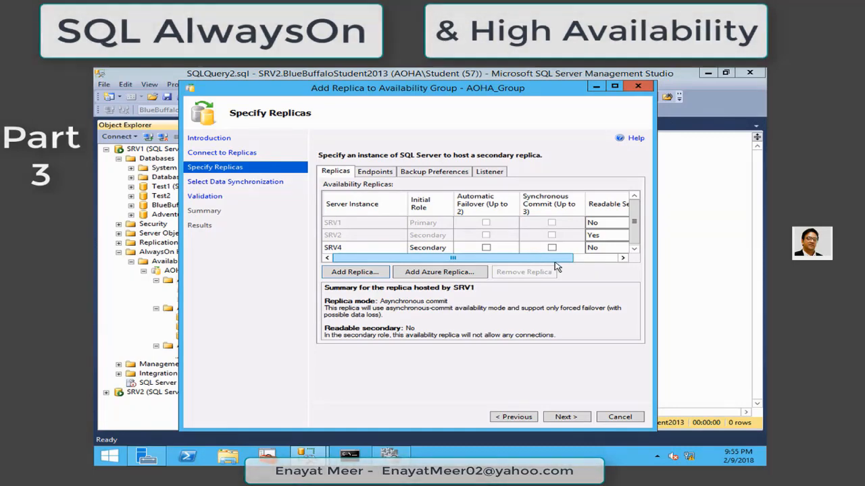
- Review the replica settings, endpoint values, backup preferences and listener options for the replicas, then return to the replica list
{"action": "left_click_drag", "start_coordinate": [554, 260], "coordinate": [352, 303]}
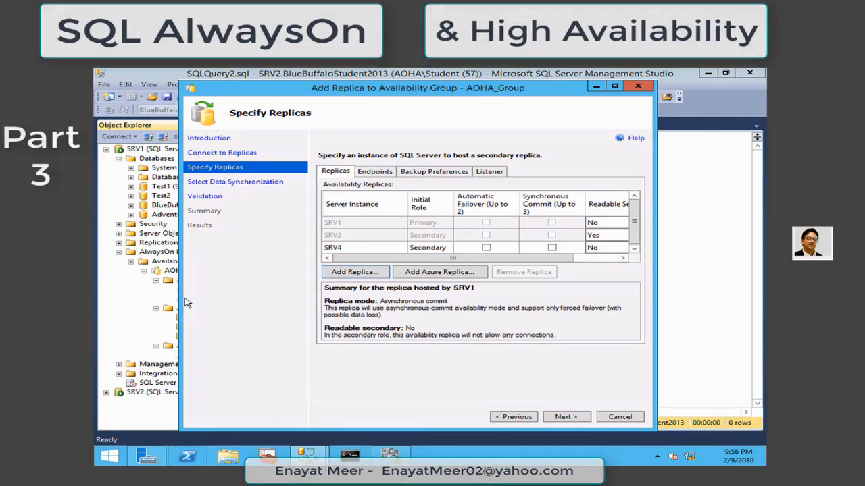
{"action": "left_click", "coordinate": [379, 173]}
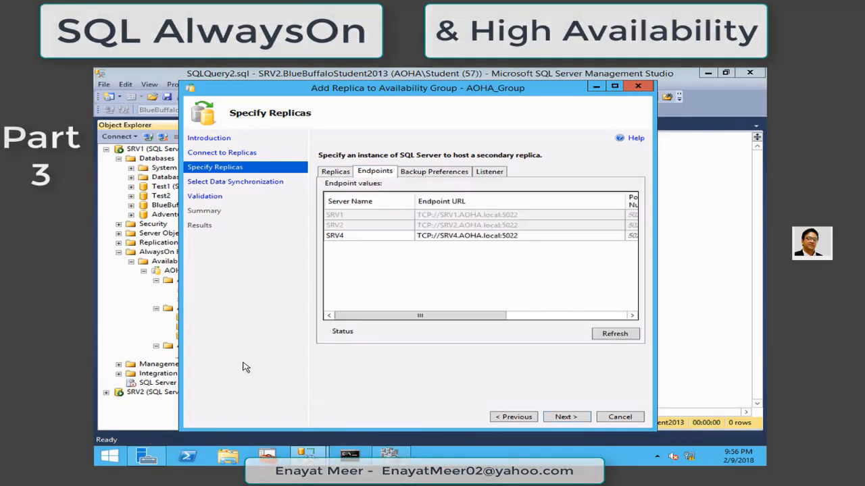
{"action": "left_click_drag", "start_coordinate": [469, 315], "coordinate": [651, 318]}
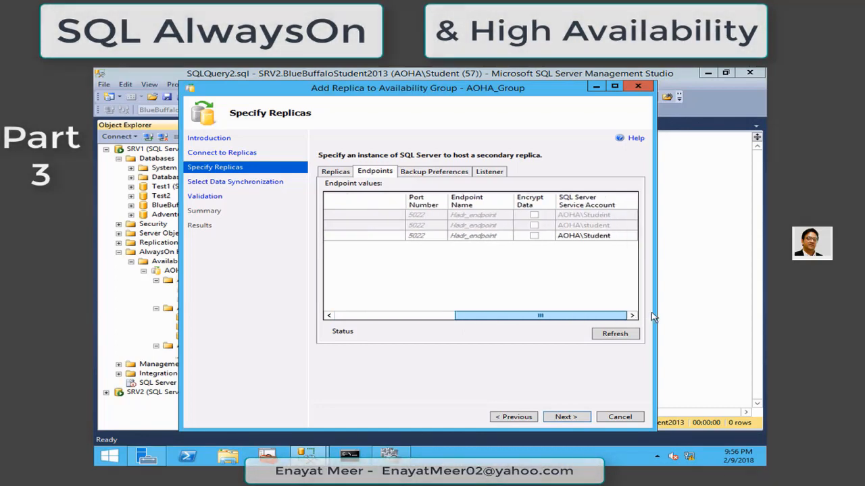
{"action": "left_click_drag", "start_coordinate": [624, 315], "coordinate": [335, 327]}
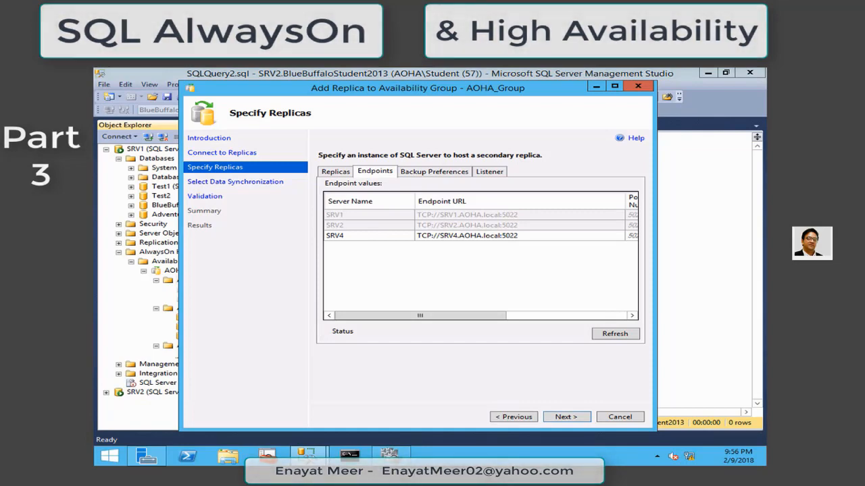
{"action": "left_click", "coordinate": [454, 174]}
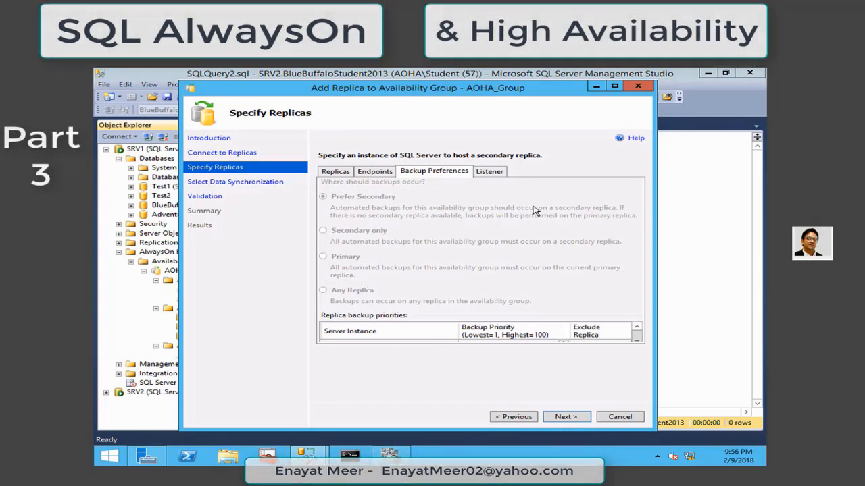
{"action": "left_click", "coordinate": [492, 174]}
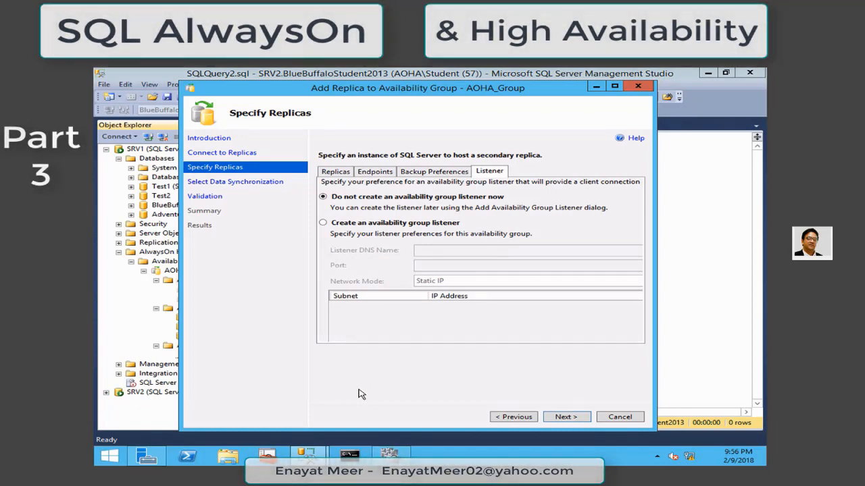
{"action": "left_click", "coordinate": [334, 172]}
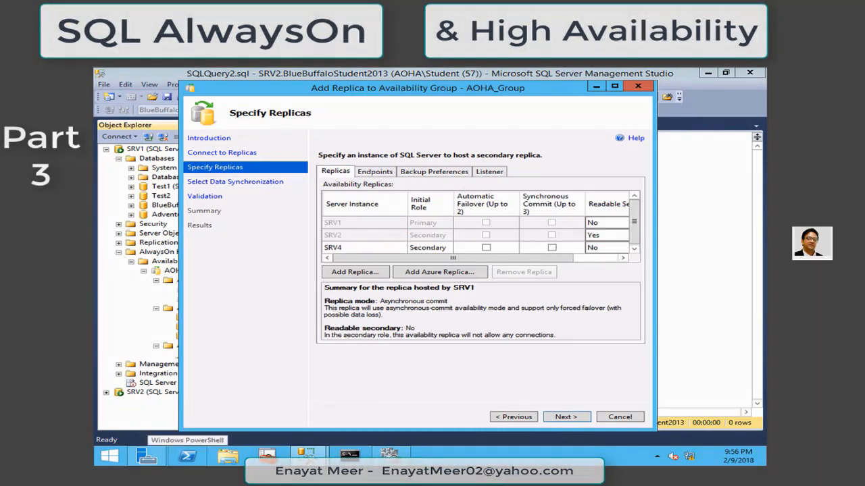
- Accept the replica settings and choose to skip initial data synchronization
{"action": "left_click", "coordinate": [565, 417]}
{"action": "left_click", "coordinate": [320, 282]}
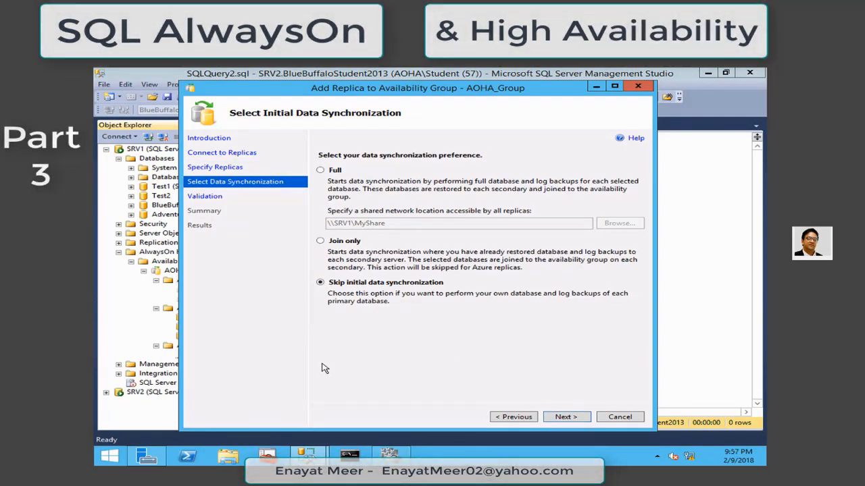
- Proceed through validation to the summary and script the replica addition to a new query editor window
{"action": "left_click", "coordinate": [574, 418]}
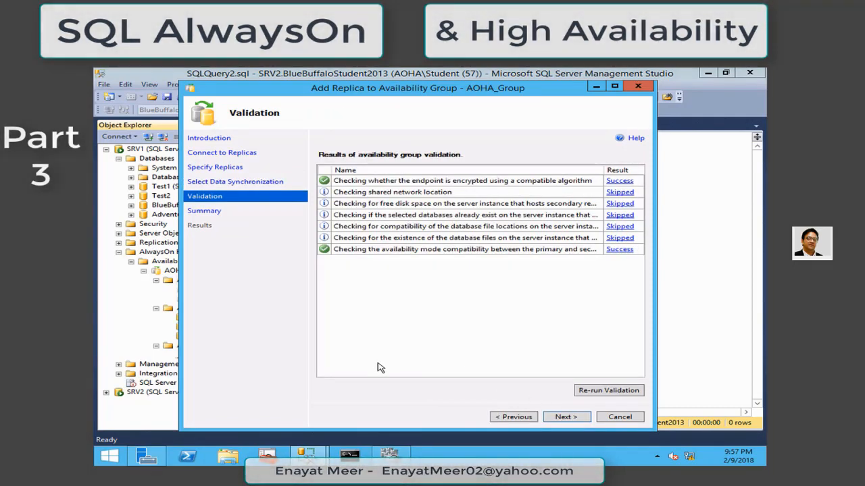
{"action": "left_click", "coordinate": [566, 417]}
{"action": "left_click", "coordinate": [638, 390]}
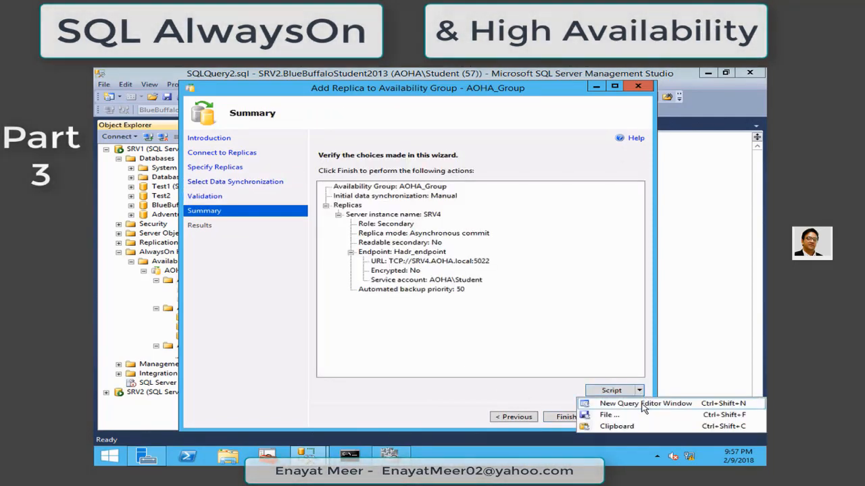
{"action": "left_click", "coordinate": [642, 404]}
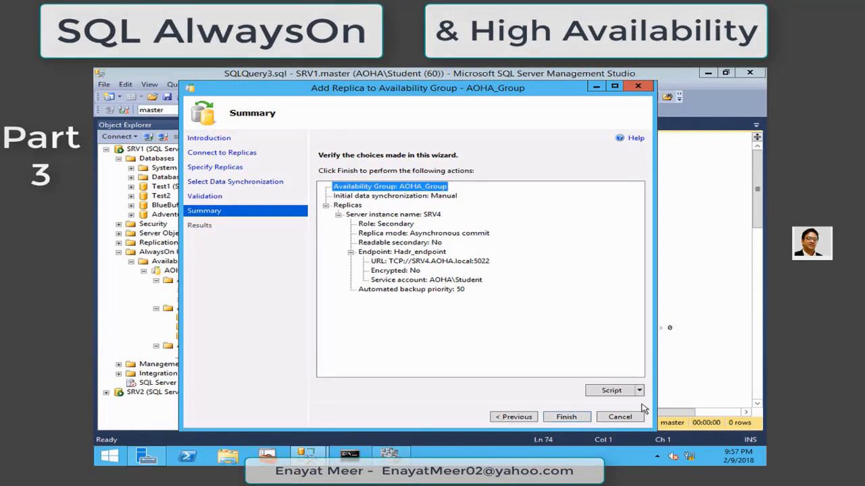
- Finish adding SRV4 to AOHA_Group, check the list of results and close the wizard
{"action": "left_click", "coordinate": [571, 417]}
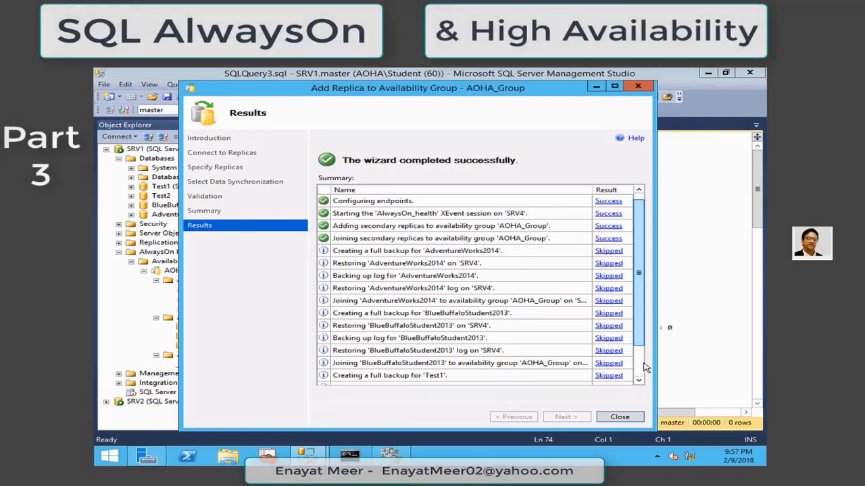
{"action": "scroll", "coordinate": [645, 368], "scroll_direction": "down", "scroll_amount": 2}
{"action": "scroll", "coordinate": [638, 372], "scroll_direction": "up", "scroll_amount": 2}
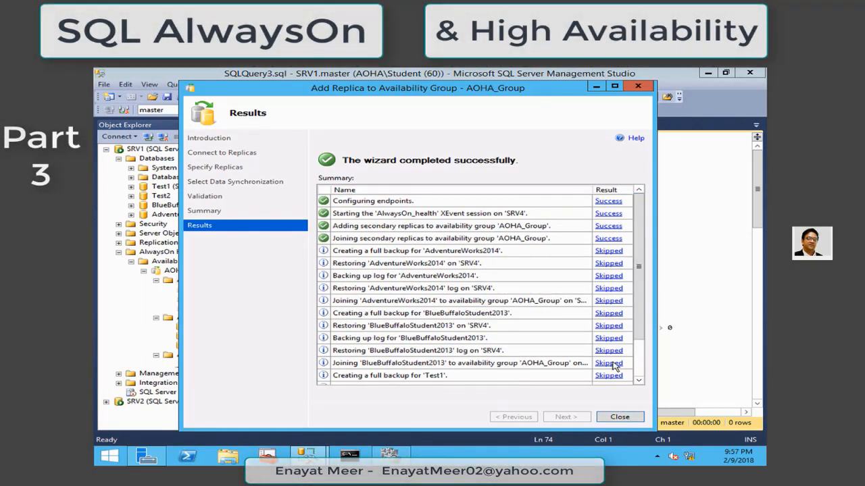
{"action": "left_click", "coordinate": [619, 417]}
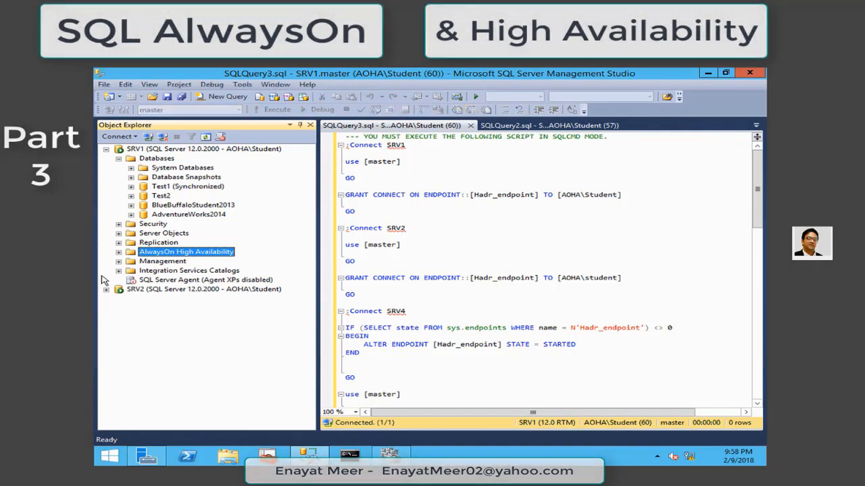
- Expand AlwaysOn High Availability on SRV1 and look over the availability replicas of AOHA_Group
{"action": "left_click", "coordinate": [154, 150]}
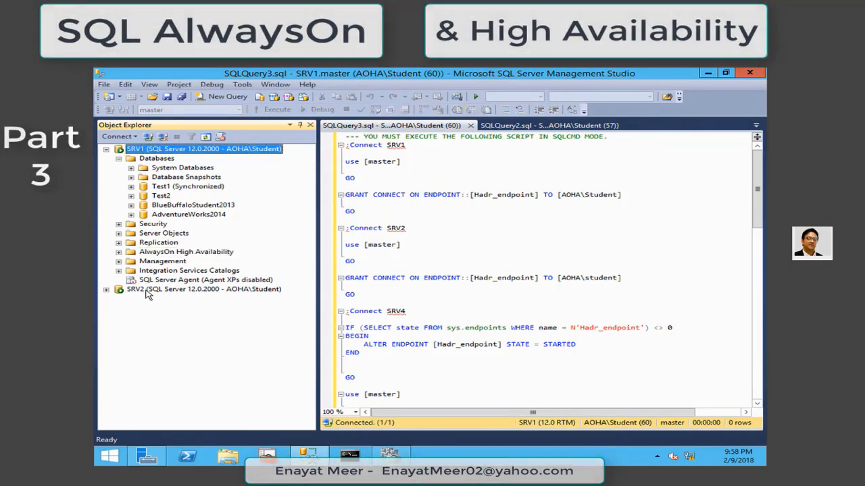
{"action": "left_click", "coordinate": [150, 291]}
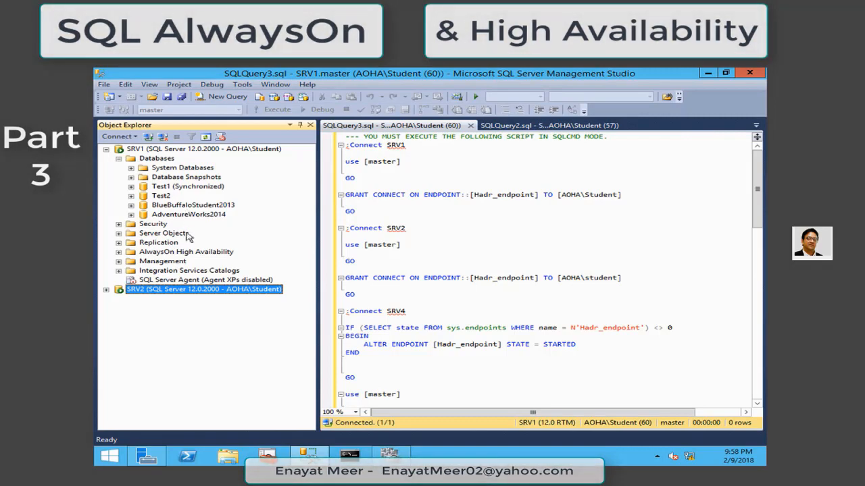
{"action": "left_click", "coordinate": [118, 252]}
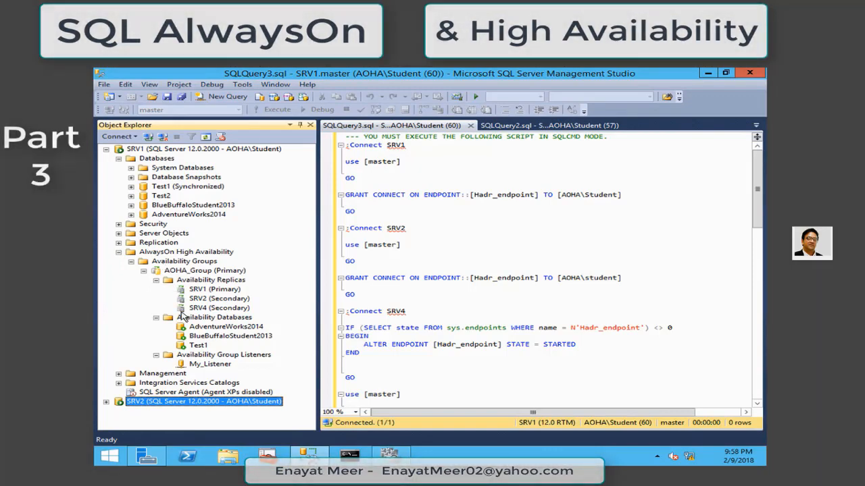
{"action": "left_click", "coordinate": [193, 280]}
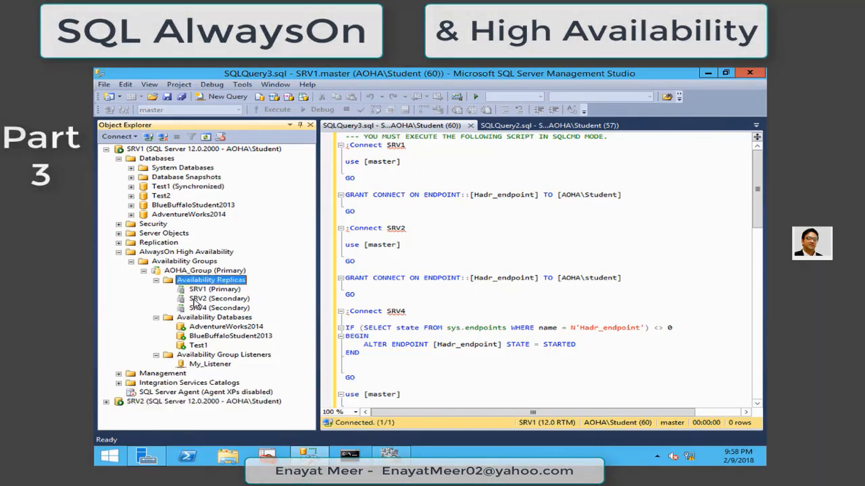
{"action": "left_click", "coordinate": [196, 299]}
{"action": "left_click", "coordinate": [200, 308]}
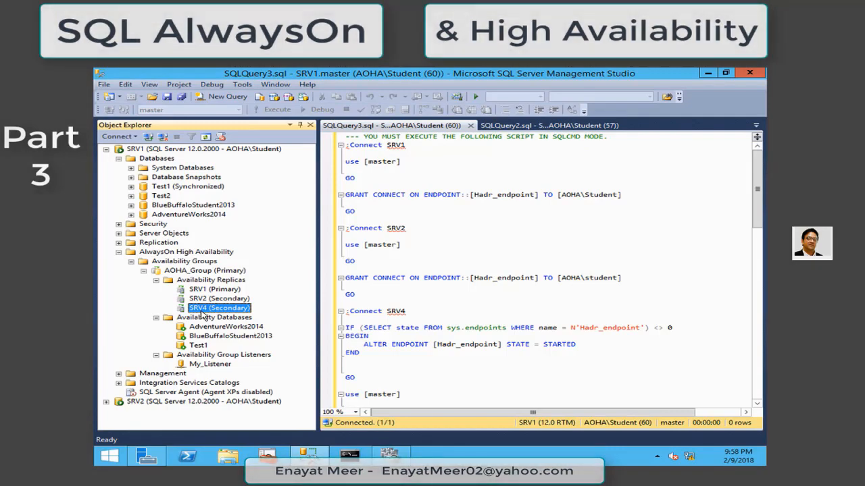
- Review the properties of the SRV4 replica without changing them, and expand AOHA_Group's availability replicas under SRV2
{"action": "right_click", "coordinate": [211, 309]}
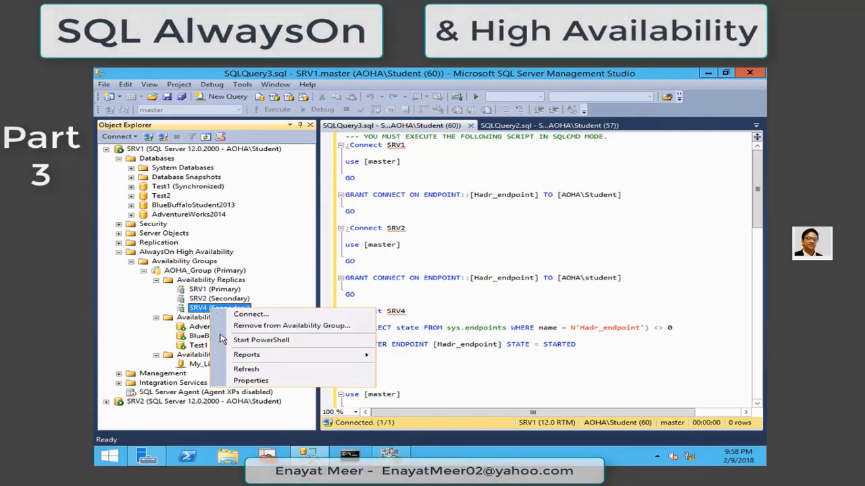
{"action": "left_click", "coordinate": [249, 380]}
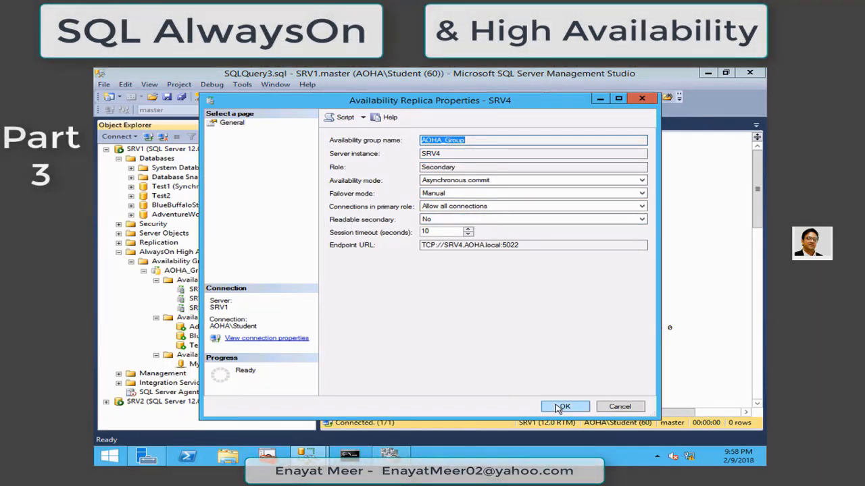
{"action": "left_click", "coordinate": [625, 408]}
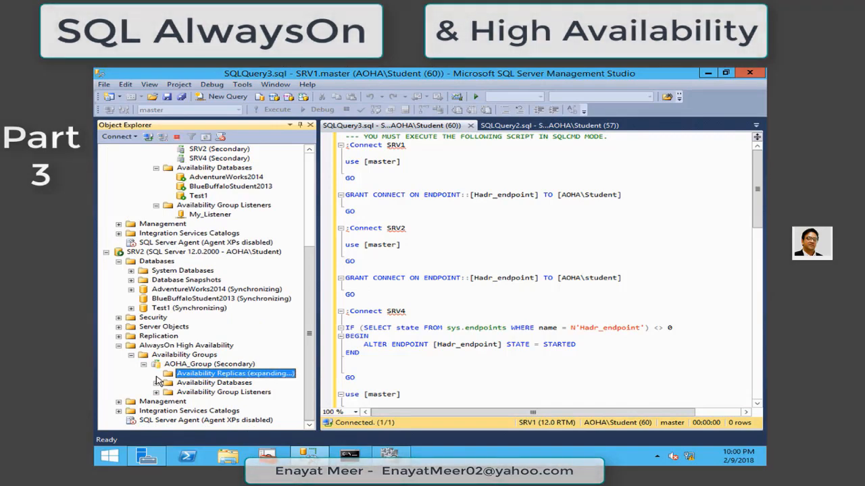
{"action": "left_click", "coordinate": [156, 376]}
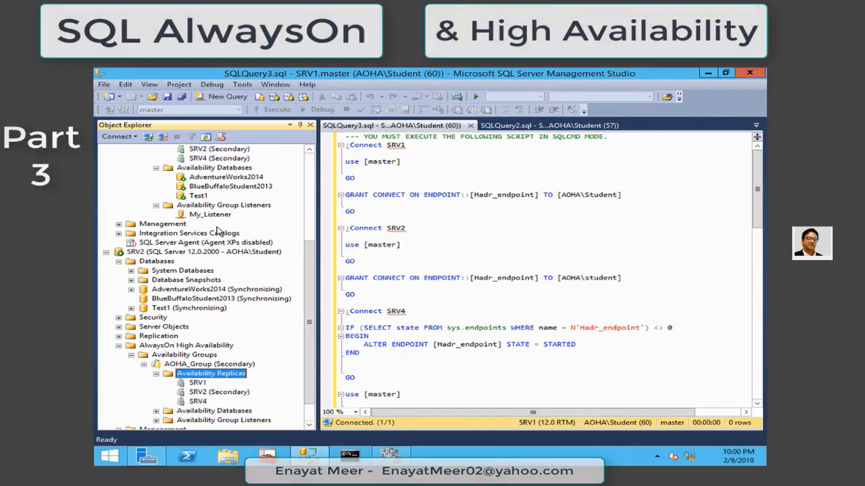
- Remove the secondary replica SRV4 from AOHA_Group on SRV1
{"action": "left_click_drag", "start_coordinate": [309, 263], "coordinate": [306, 230]}
{"action": "right_click", "coordinate": [194, 215]}
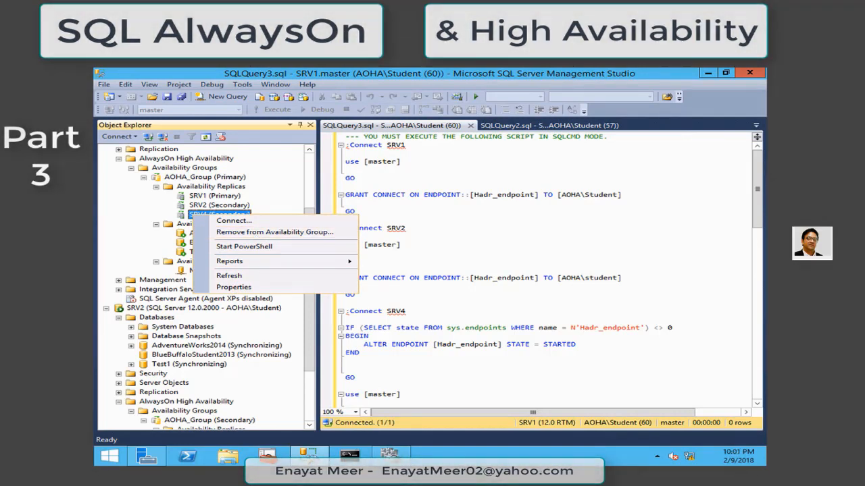
{"action": "left_click", "coordinate": [298, 234]}
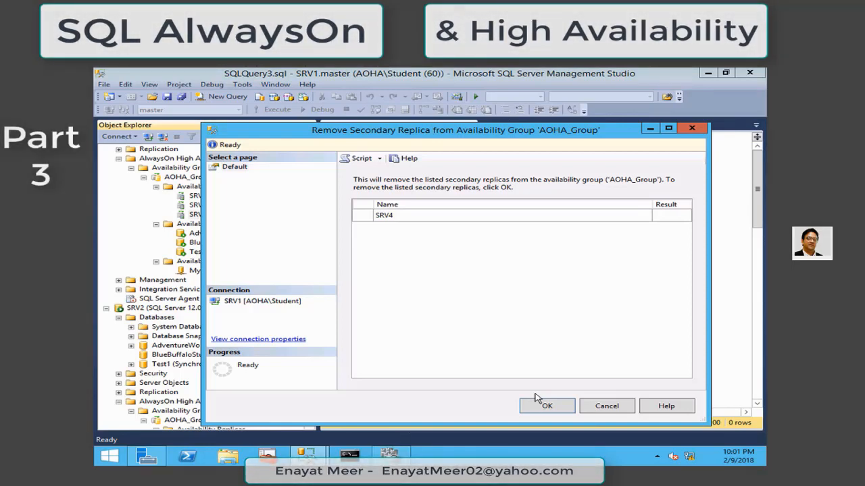
{"action": "left_click", "coordinate": [541, 404]}
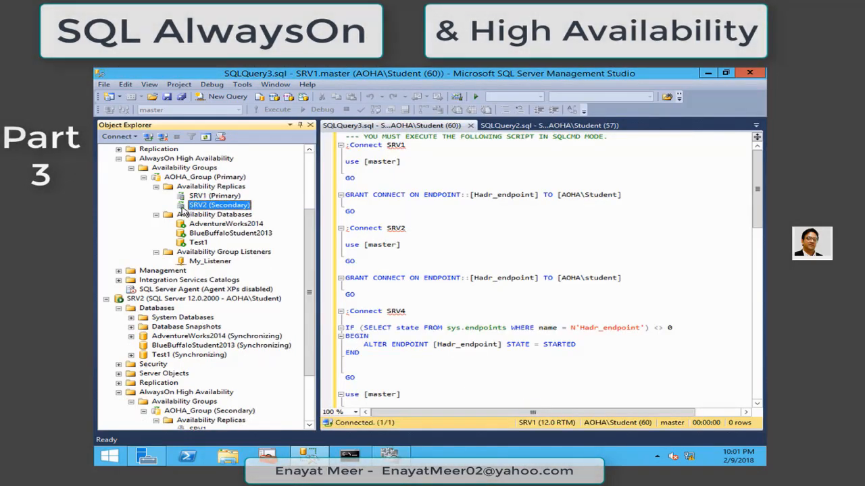
- Refresh the SRV2 server in the object tree and check the remaining AOHA_Group replicas under SRV1
{"action": "left_click_drag", "start_coordinate": [310, 321], "coordinate": [324, 358]}
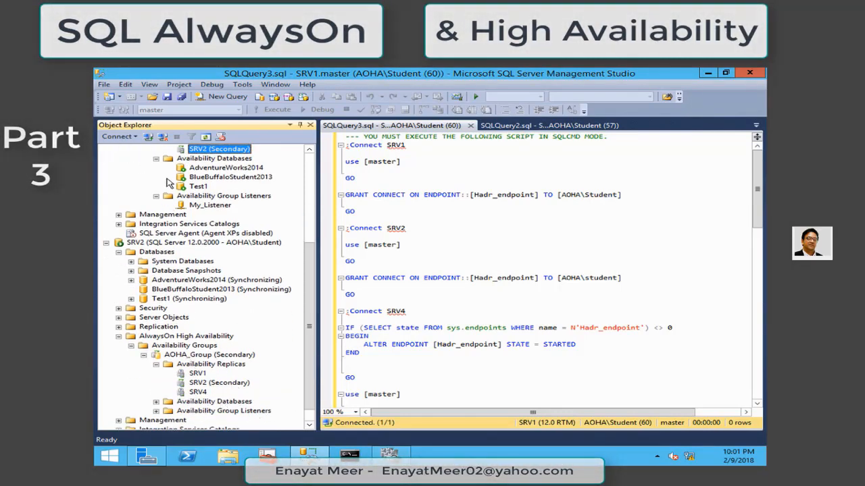
{"action": "right_click", "coordinate": [140, 243]}
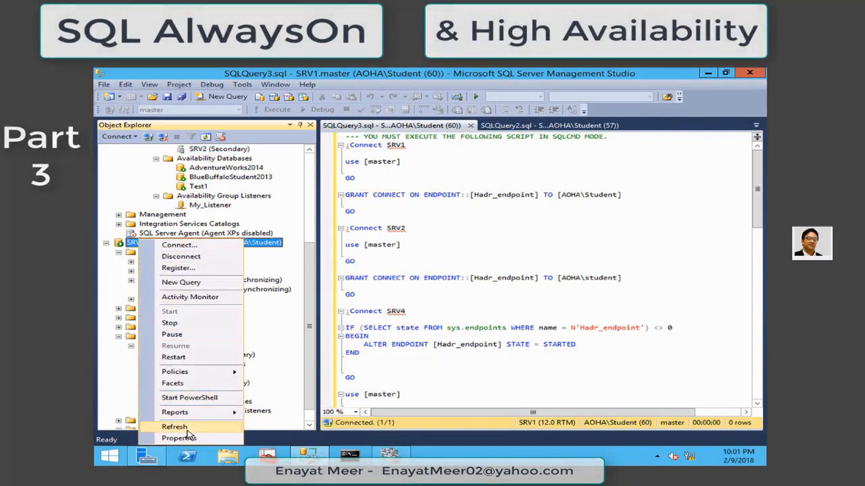
{"action": "left_click", "coordinate": [188, 428]}
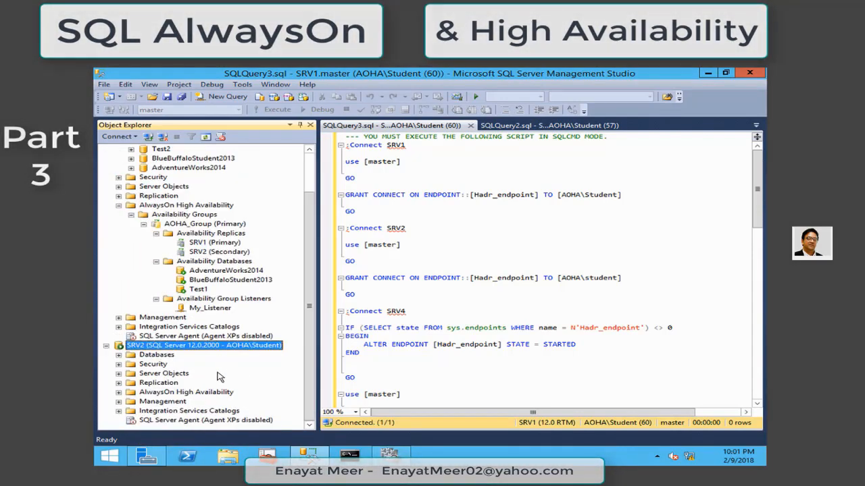
{"action": "left_click", "coordinate": [215, 252]}
{"action": "left_click", "coordinate": [213, 244]}
{"action": "left_click", "coordinate": [217, 252]}
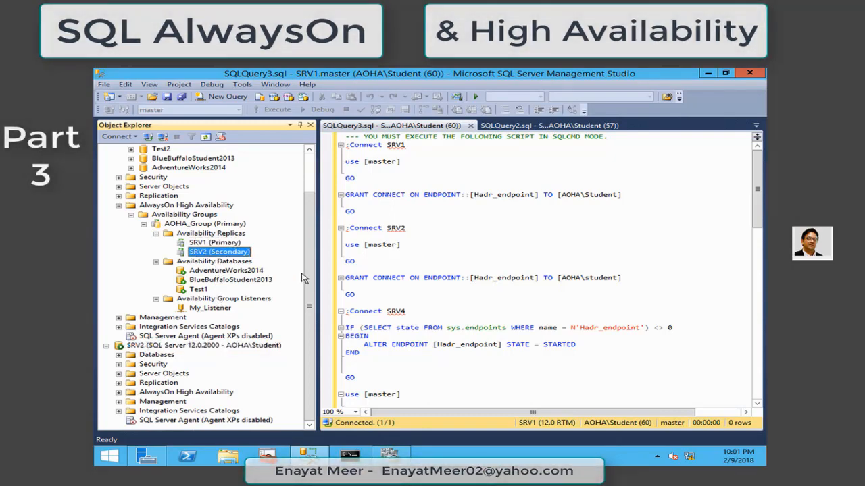
{"action": "left_click_drag", "start_coordinate": [308, 281], "coordinate": [303, 185]}
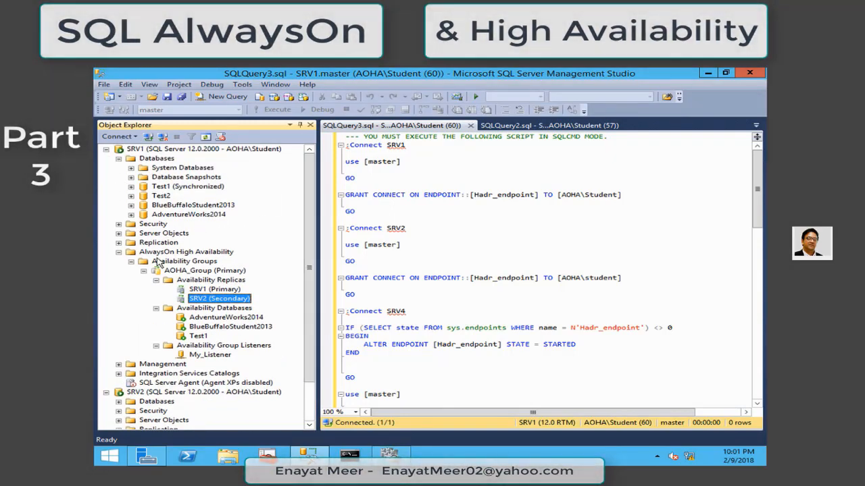
{"action": "left_click_drag", "start_coordinate": [307, 386], "coordinate": [311, 422]}
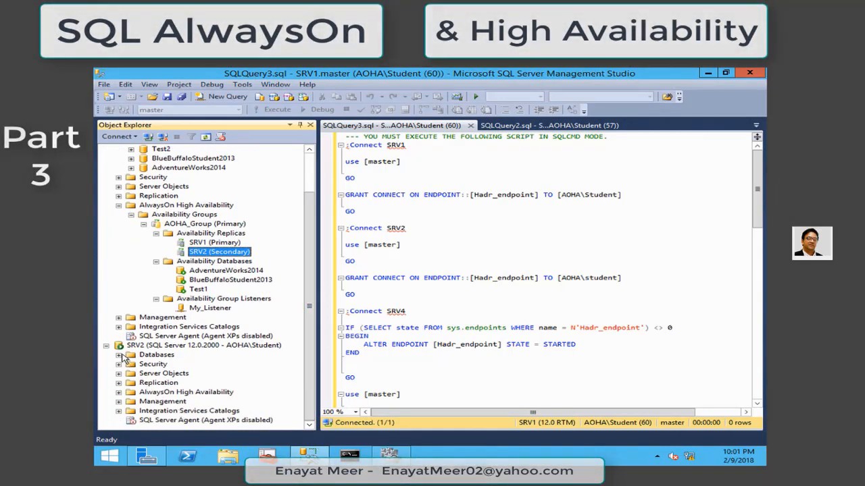
- Expand AOHA_Group's availability replicas under SRV2 and compare them with the replicas listed under SRV1
{"action": "left_click", "coordinate": [150, 392]}
{"action": "left_click", "coordinate": [119, 392]}
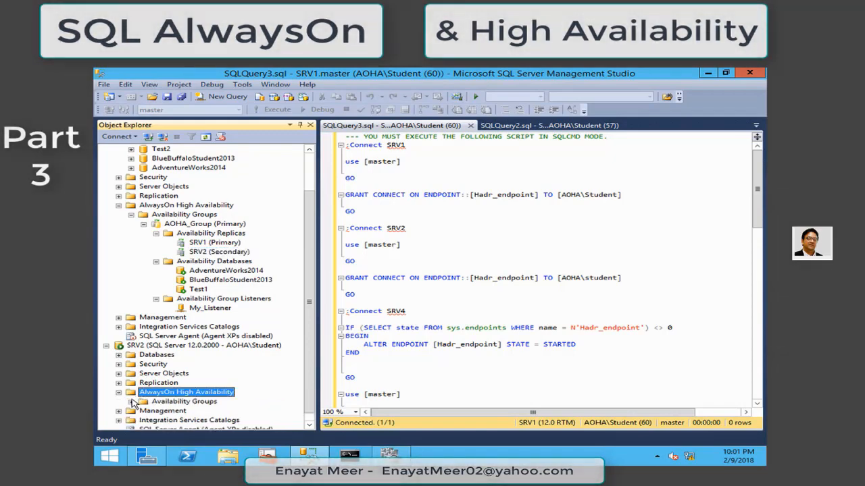
{"action": "left_click", "coordinate": [131, 402]}
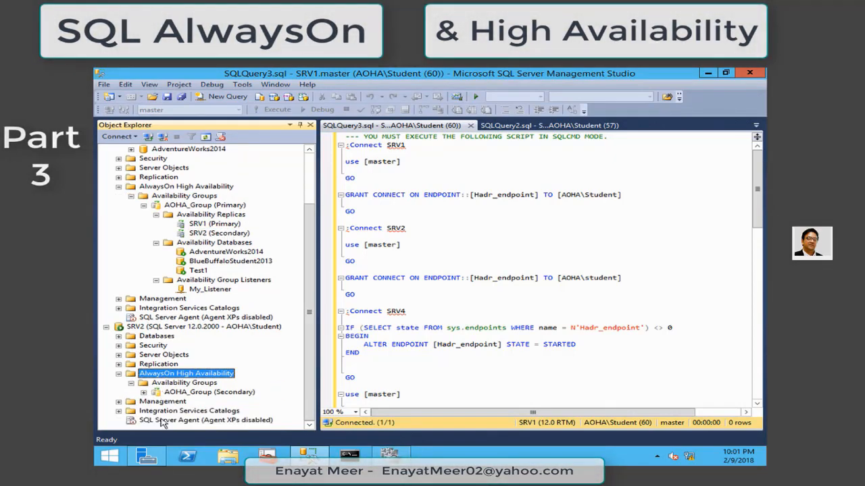
{"action": "left_click", "coordinate": [143, 393]}
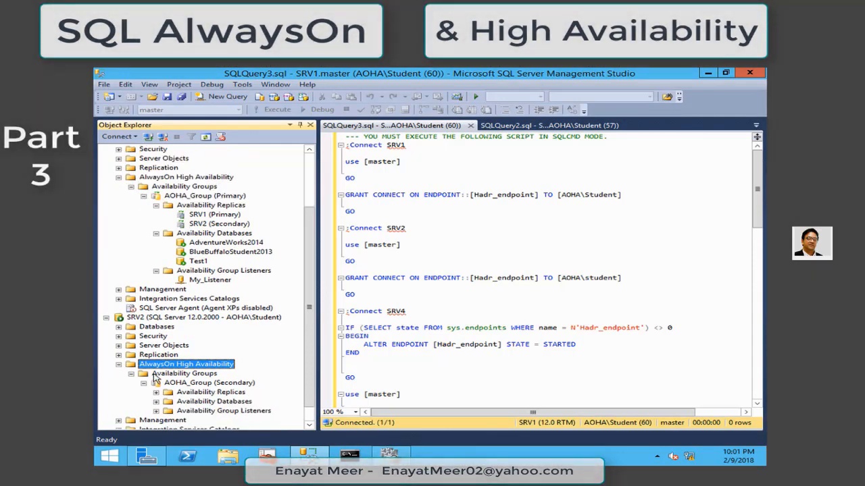
{"action": "scroll", "coordinate": [157, 379], "scroll_direction": "down", "scroll_amount": 1}
{"action": "left_click", "coordinate": [156, 374]}
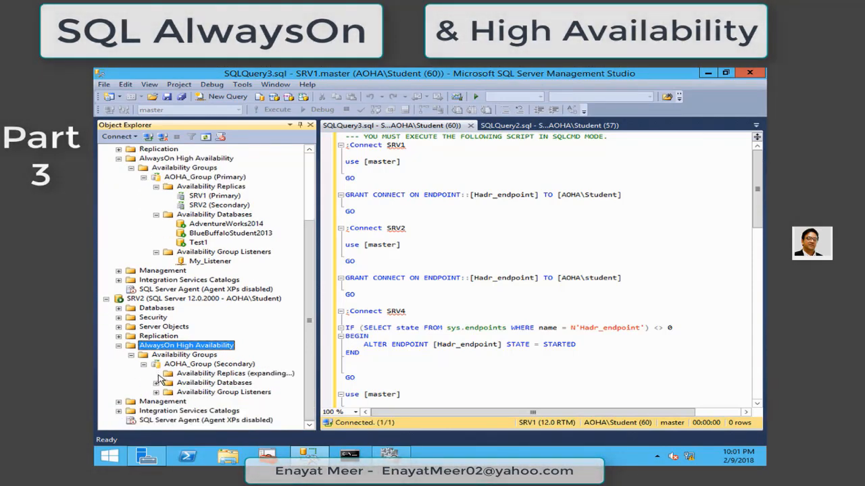
{"action": "left_click", "coordinate": [196, 384]}
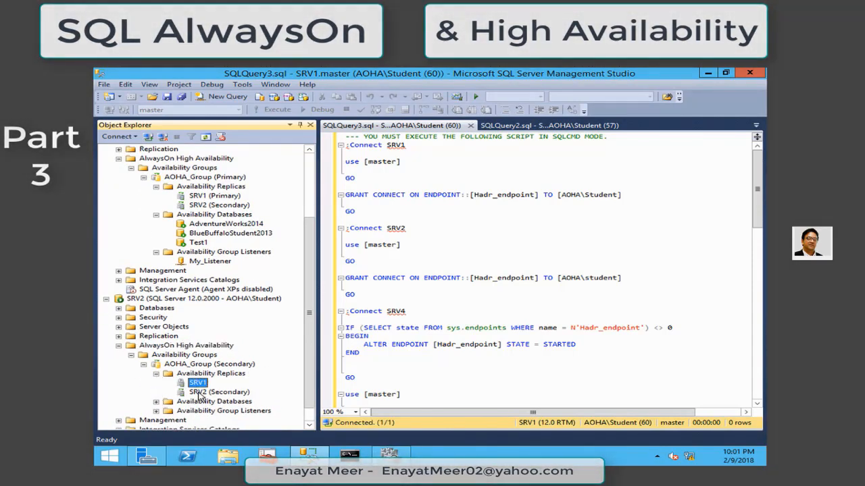
{"action": "left_click", "coordinate": [201, 394]}
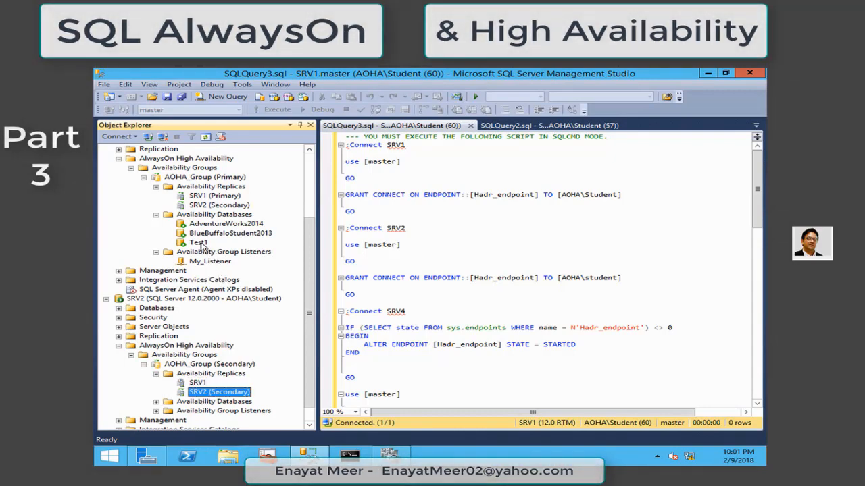
{"action": "left_click", "coordinate": [200, 197]}
{"action": "left_click", "coordinate": [197, 205]}
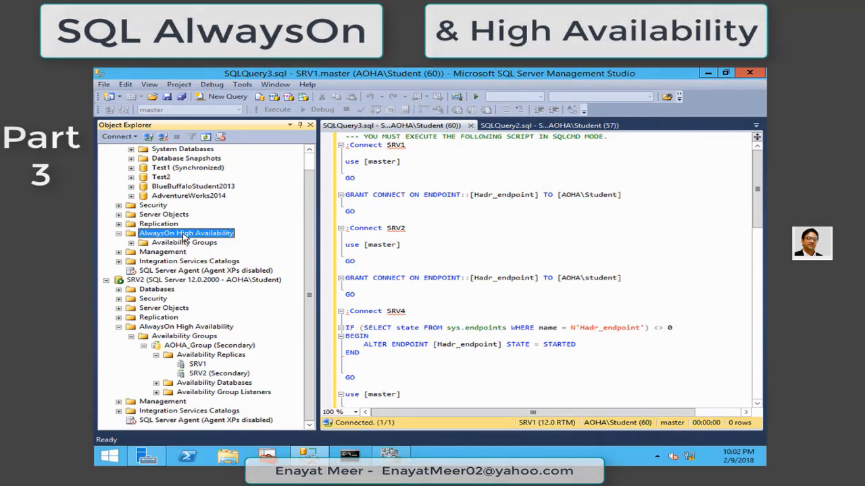
- Show the AlwaysOn dashboard for SRV1, examine AOHA_Group's health and synchronization details, and open the SRV2 replica's dashboard
{"action": "right_click", "coordinate": [184, 238]}
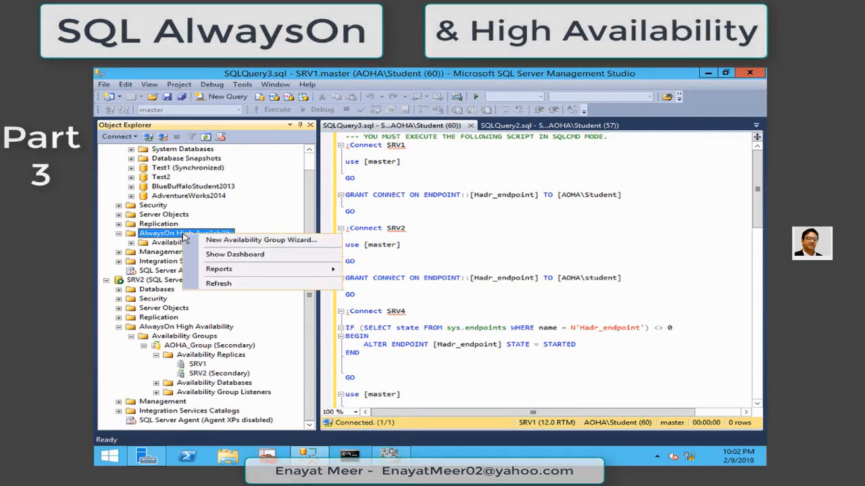
{"action": "left_click", "coordinate": [230, 254]}
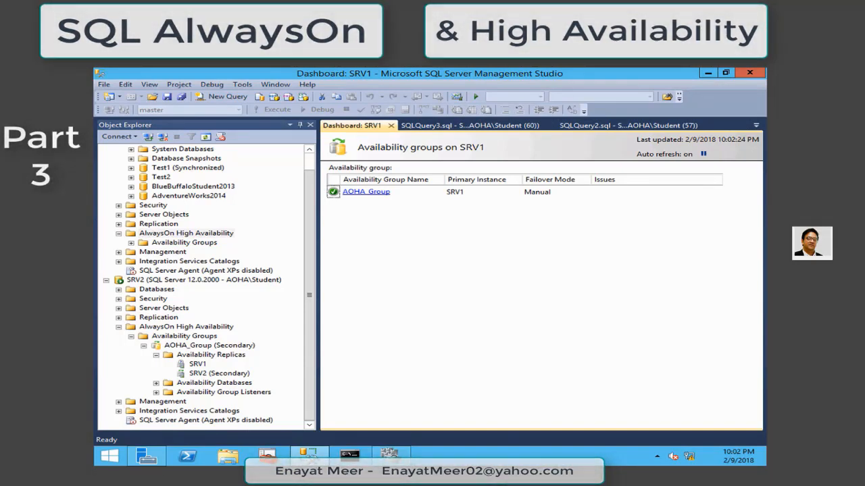
{"action": "left_click", "coordinate": [369, 194]}
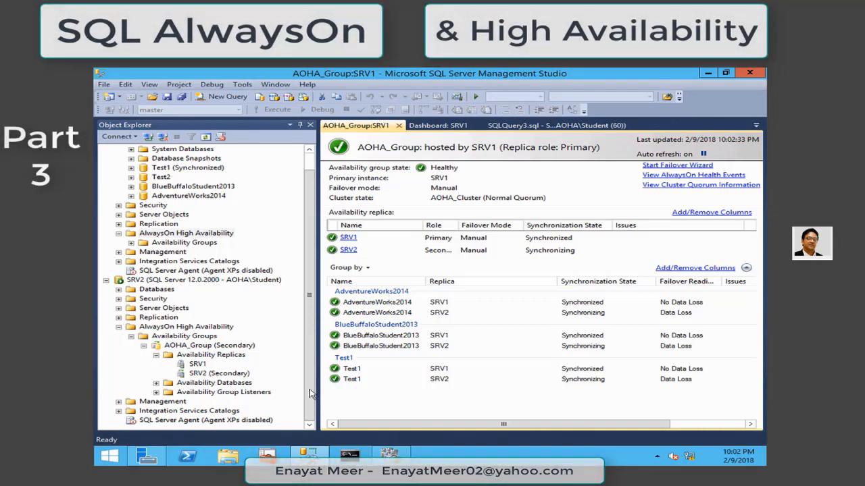
{"action": "left_click", "coordinate": [348, 250]}
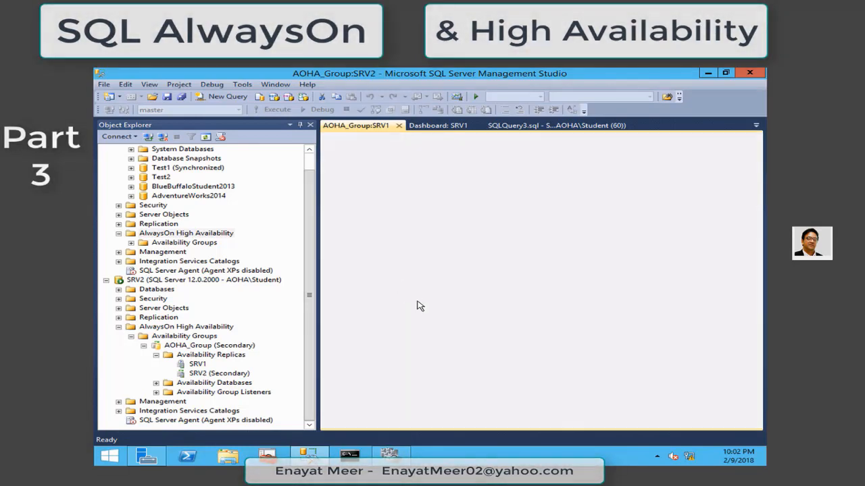